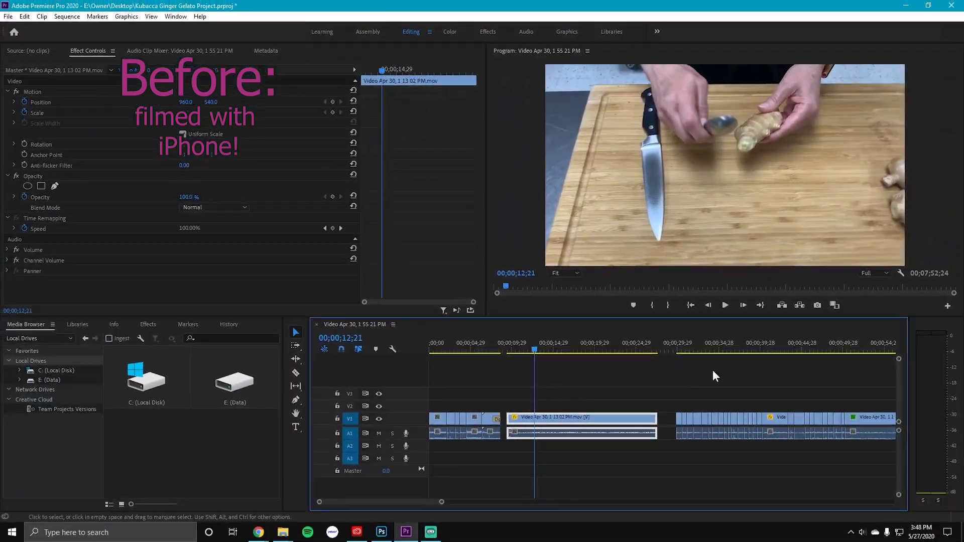
Step: Scrub back to the start of the ginger clip and enable animation for Position and Scale
{"action": "left_click_drag", "start_coordinate": [676, 341], "coordinate": [632, 352]}
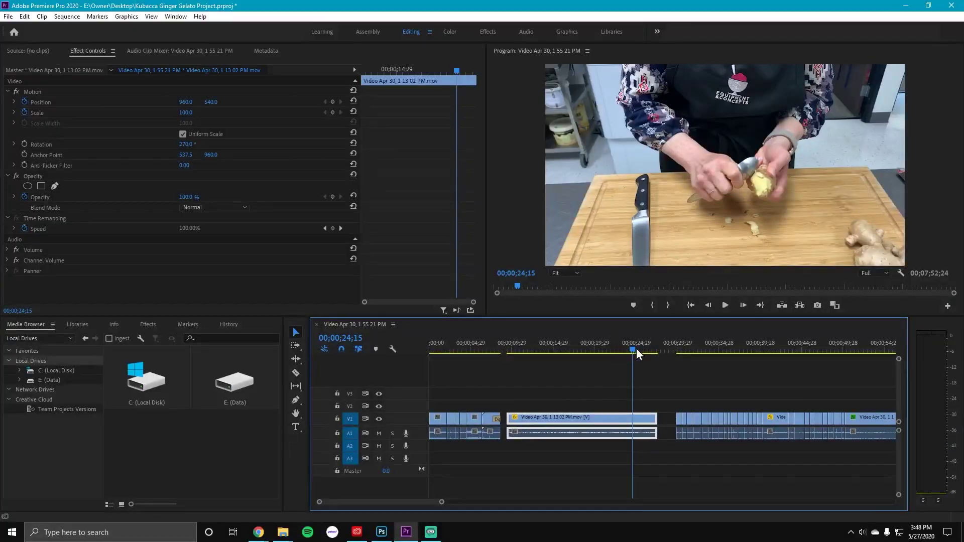
{"action": "left_click_drag", "start_coordinate": [635, 349], "coordinate": [512, 358]}
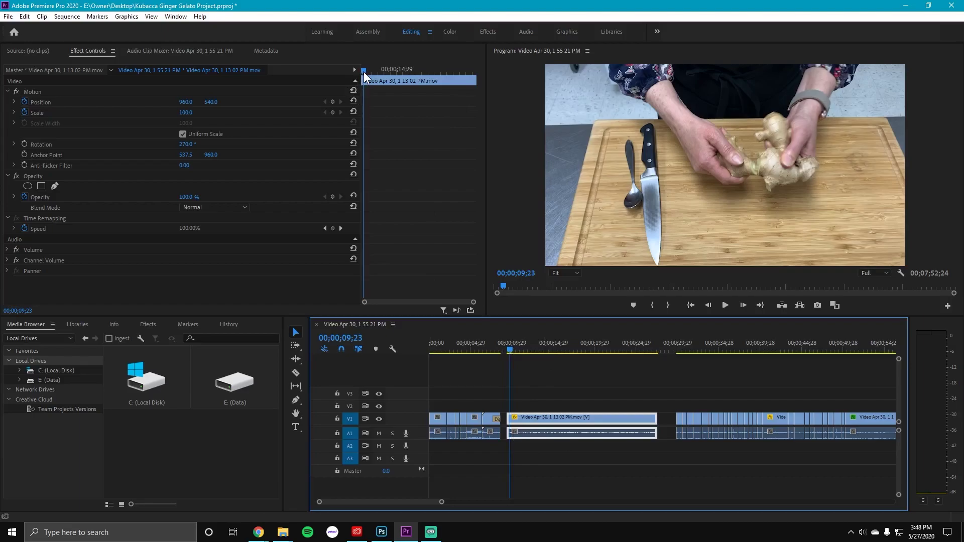
{"action": "left_click_drag", "start_coordinate": [364, 72], "coordinate": [294, 76]}
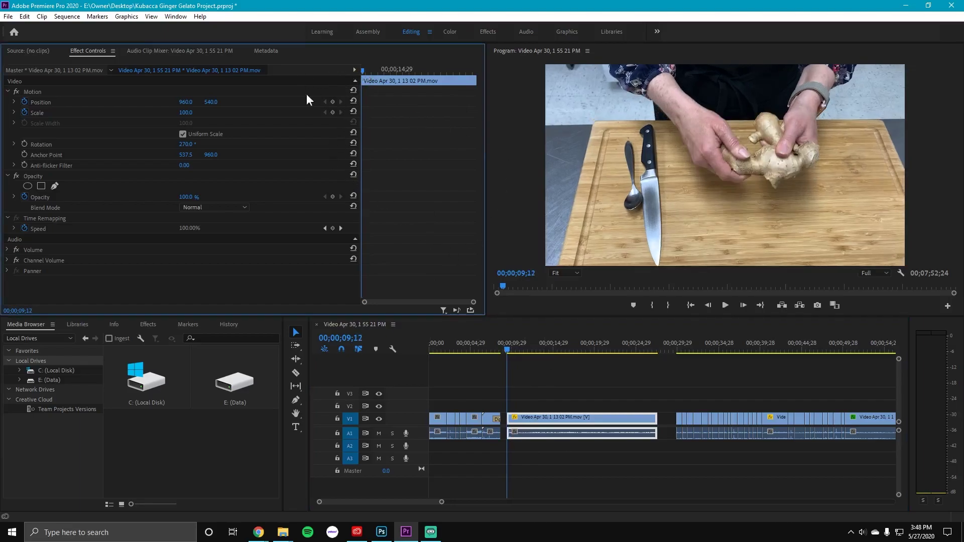
{"action": "left_click", "coordinate": [26, 101]}
{"action": "left_click", "coordinate": [24, 112]}
{"action": "left_click", "coordinate": [25, 112]}
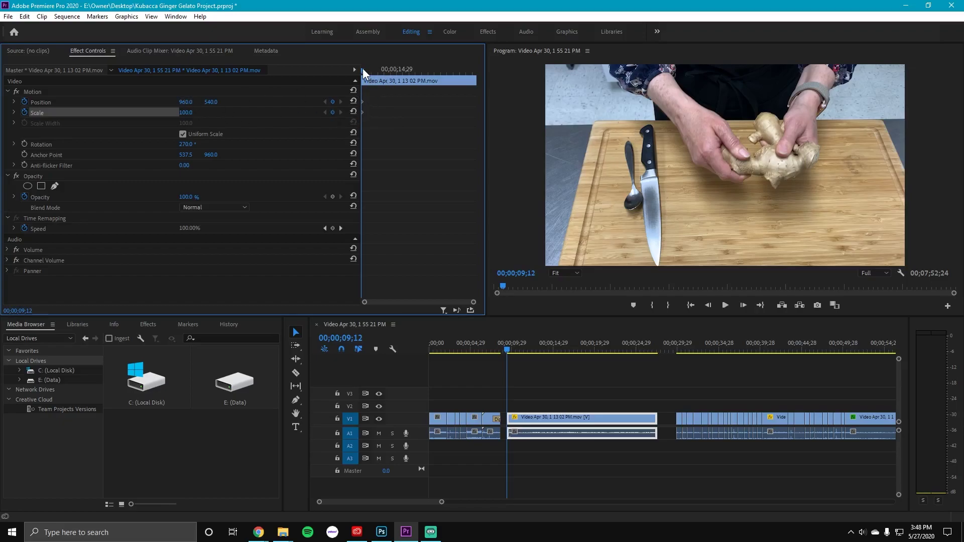
Step: Move the playhead to 00;00;09;22 and add Position and Scale keyframes there
{"action": "left_click_drag", "start_coordinate": [362, 69], "coordinate": [367, 71]}
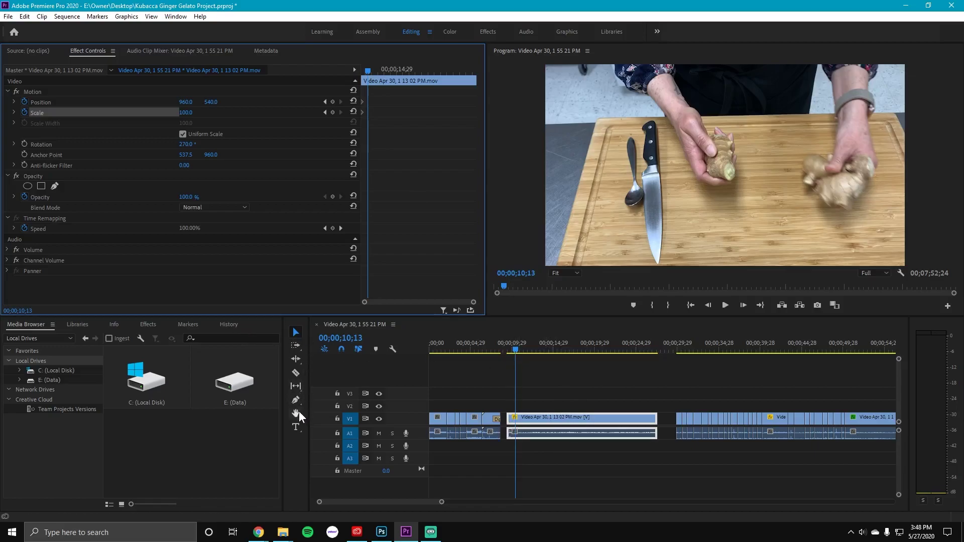
{"action": "left_click", "coordinate": [517, 406]}
{"action": "key", "text": "equal"}
{"action": "key", "text": "equal"}
{"action": "key", "text": "equal"}
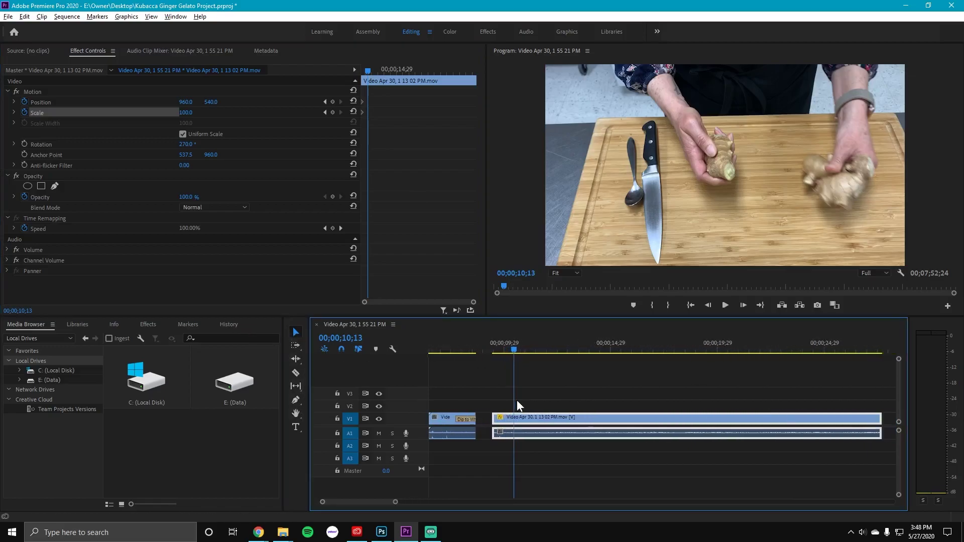
{"action": "left_click_drag", "start_coordinate": [513, 351], "coordinate": [459, 347]}
{"action": "key", "text": "Right"}
{"action": "key", "text": "Right"}
{"action": "key", "text": "Right"}
{"action": "key", "text": "Right"}
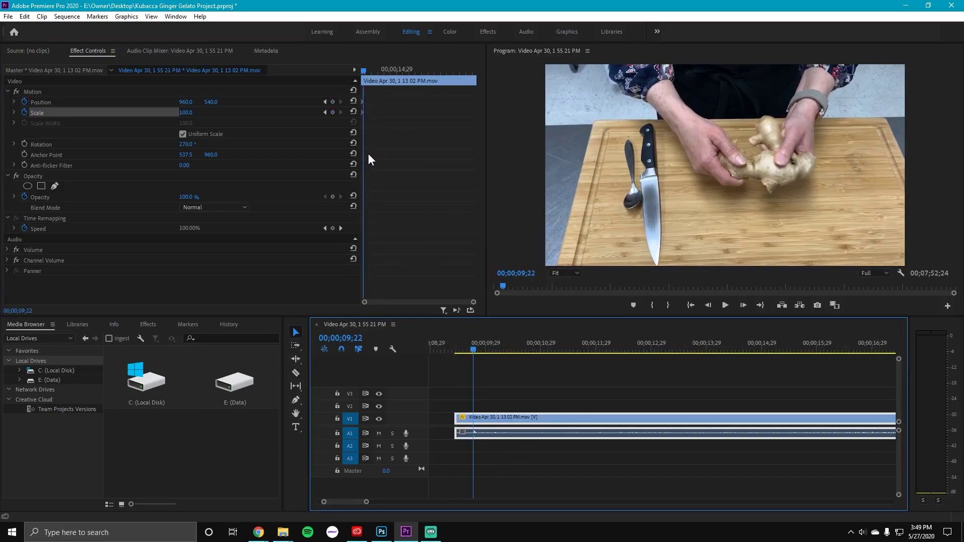
{"action": "key", "text": "equal"}
{"action": "key", "text": "equal"}
{"action": "mouse_move", "coordinate": [473, 301]}
{"action": "left_mouse_down"}
{"action": "mouse_move", "coordinate": [445, 301]}
{"action": "mouse_move", "coordinate": [454, 299]}
{"action": "left_mouse_up"}
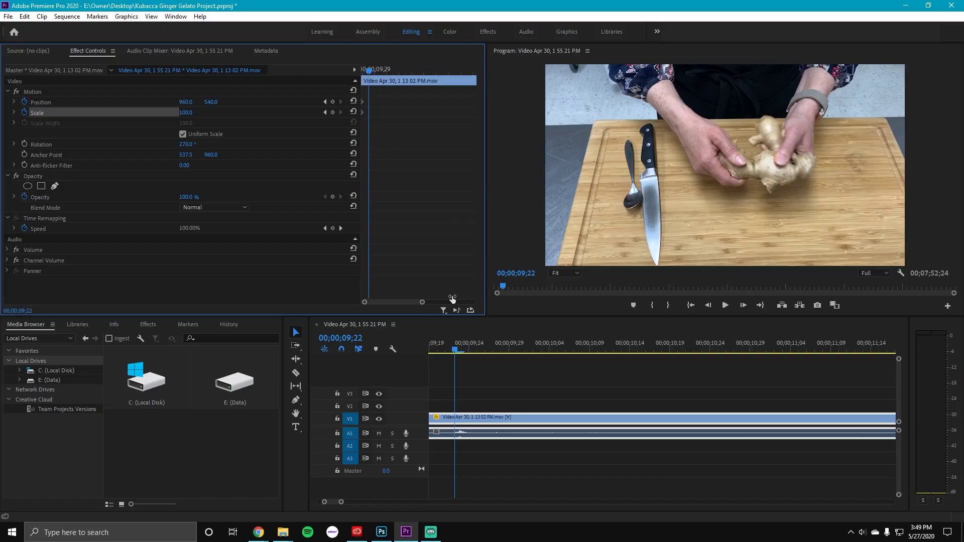
{"action": "left_click", "coordinate": [333, 102]}
{"action": "left_click", "coordinate": [333, 113]}
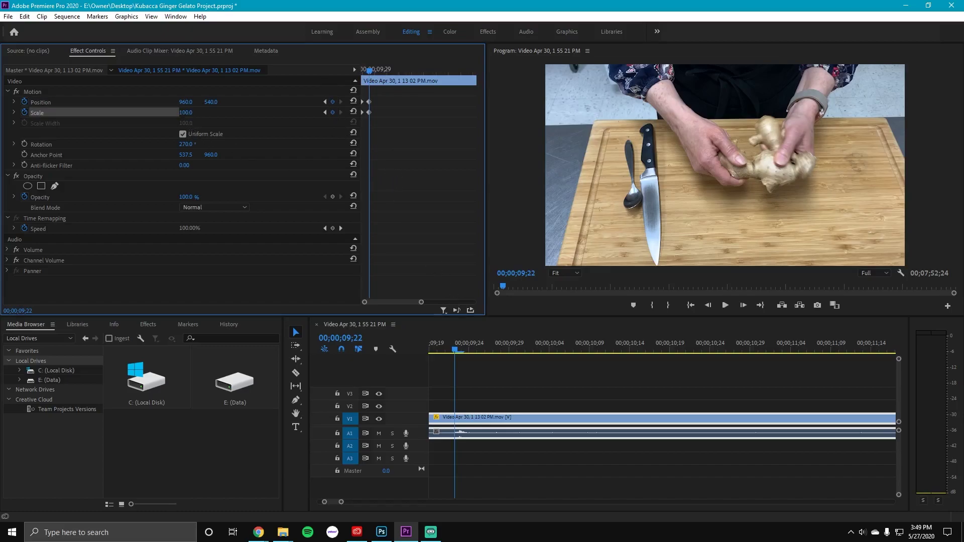
Step: At the 09;22 keyframe, set Scale to 147 and Position to 794, 571
{"action": "left_click", "coordinate": [204, 118]}
{"action": "left_click", "coordinate": [192, 111]}
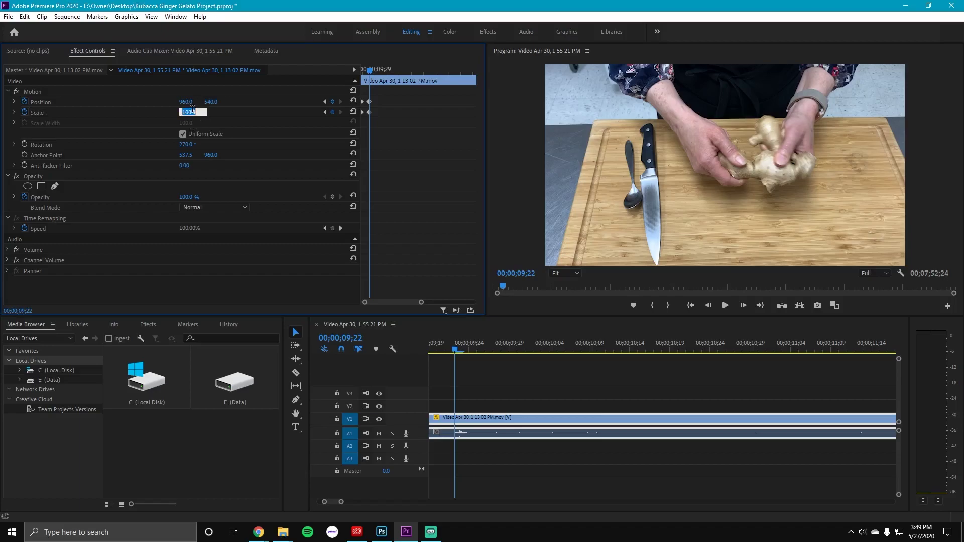
{"action": "type", "text": "300"}
{"action": "key", "text": "Return"}
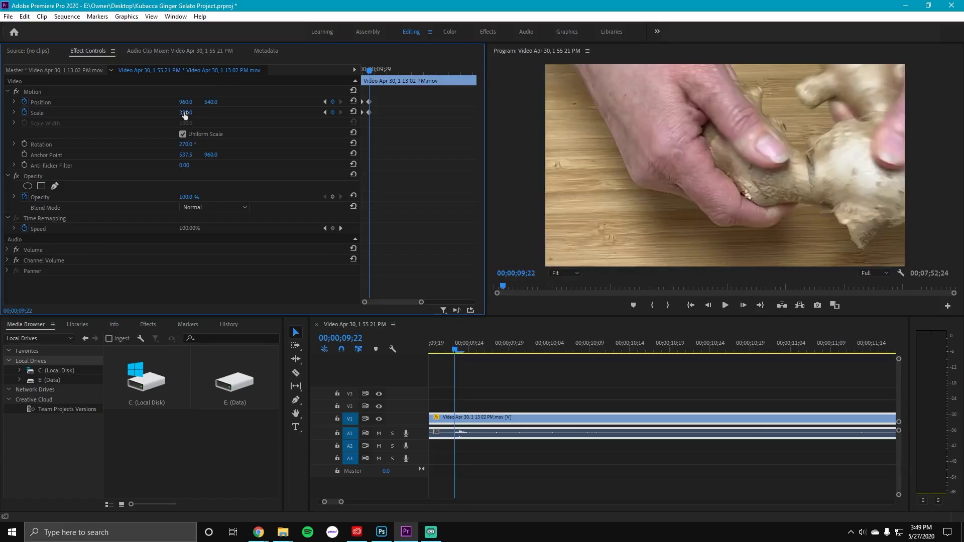
{"action": "left_click_drag", "start_coordinate": [184, 115], "coordinate": [107, 115]}
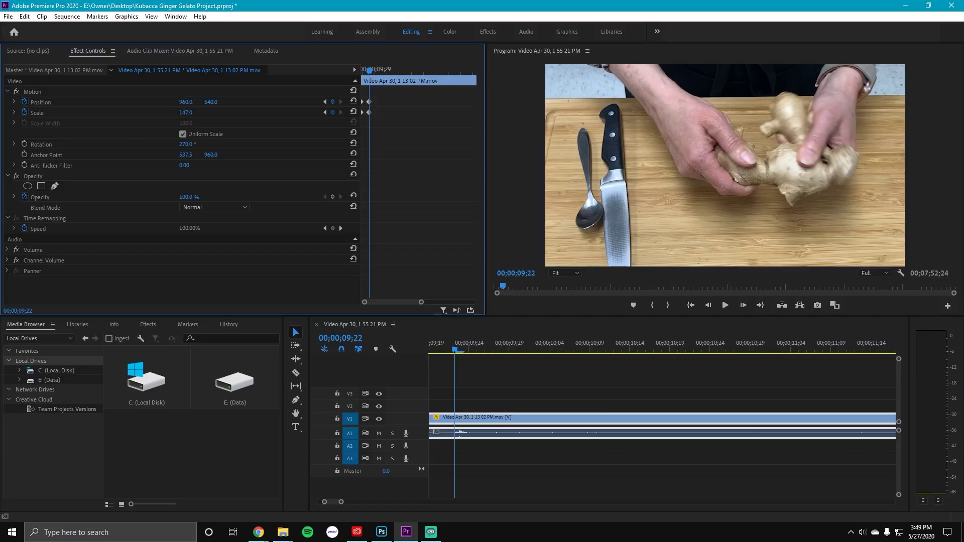
{"action": "left_click_drag", "start_coordinate": [186, 102], "coordinate": [103, 102]}
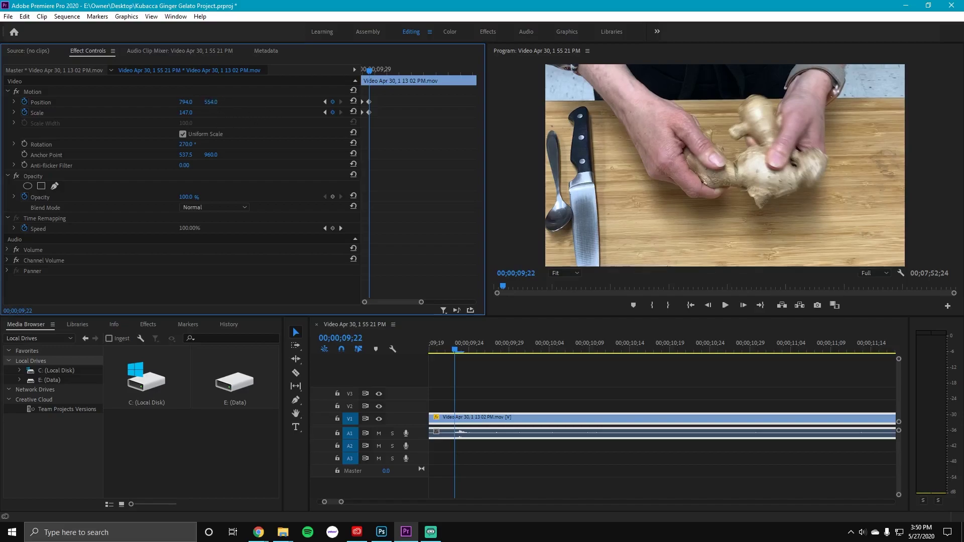
{"action": "left_click_drag", "start_coordinate": [211, 102], "coordinate": [228, 107]}
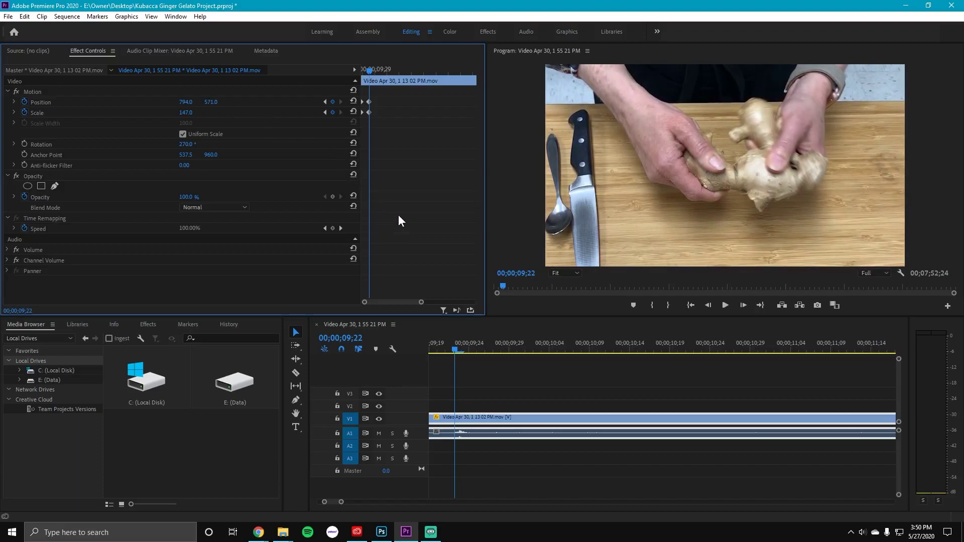
{"action": "left_click_drag", "start_coordinate": [372, 69], "coordinate": [355, 71]}
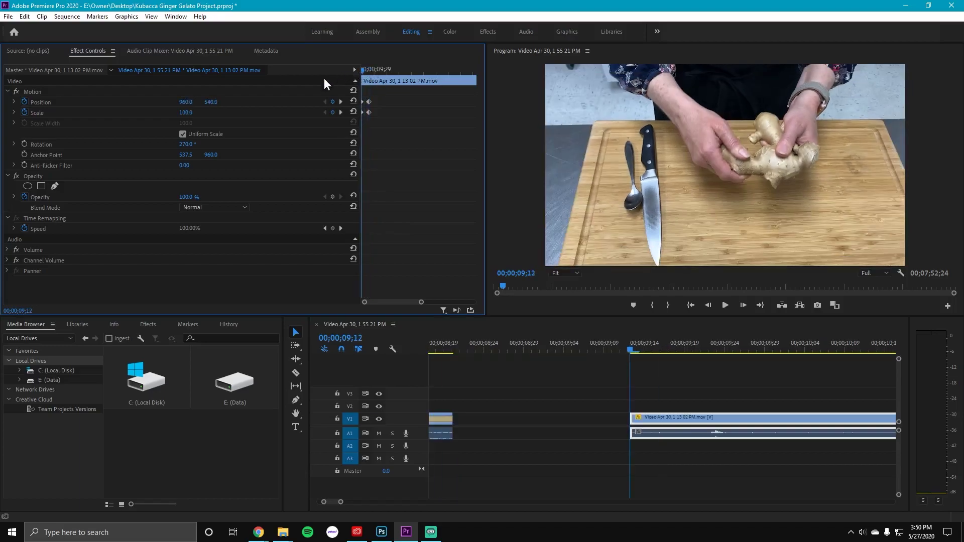
{"action": "key", "text": "space"}
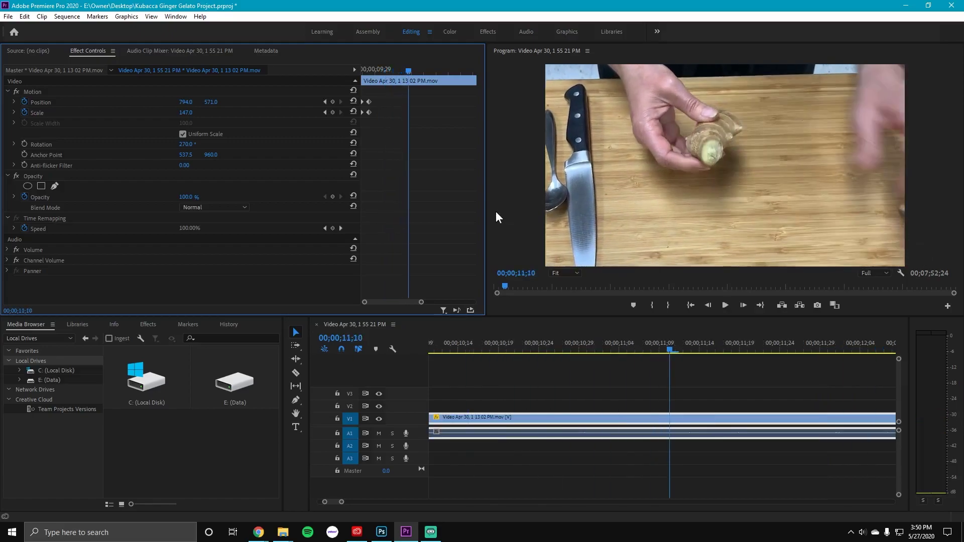
{"action": "left_click_drag", "start_coordinate": [408, 73], "coordinate": [372, 80]}
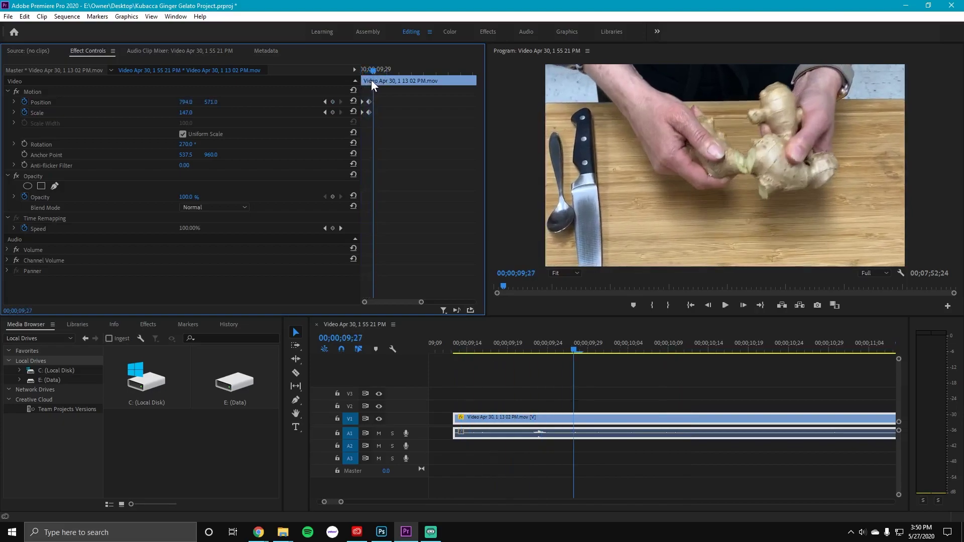
Step: At 00;00;10;21 add Position and Scale keyframes with Scale 214 and Position -73, 126
{"action": "left_click", "coordinate": [378, 115]}
{"action": "left_click_drag", "start_coordinate": [442, 71], "coordinate": [459, 72]}
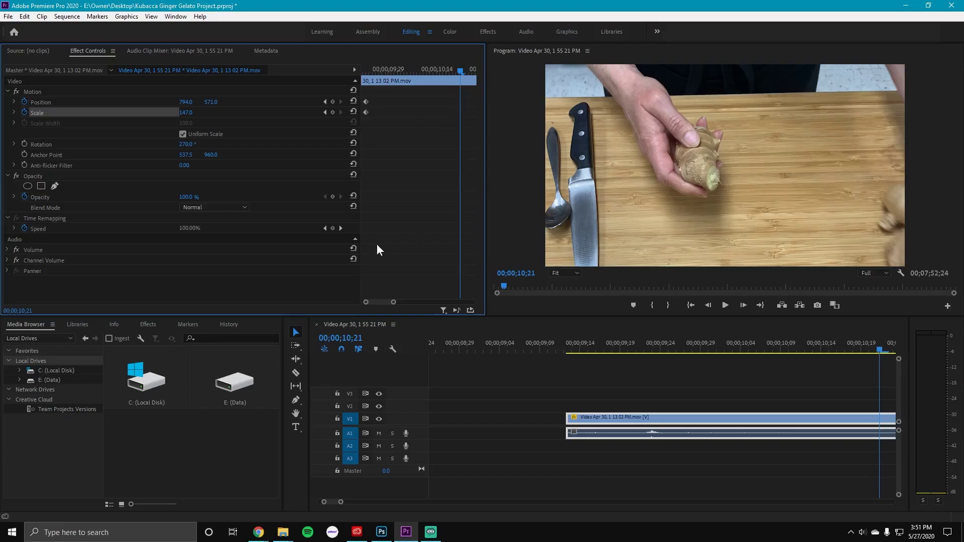
{"action": "left_click", "coordinate": [332, 112]}
{"action": "left_click", "coordinate": [332, 102]}
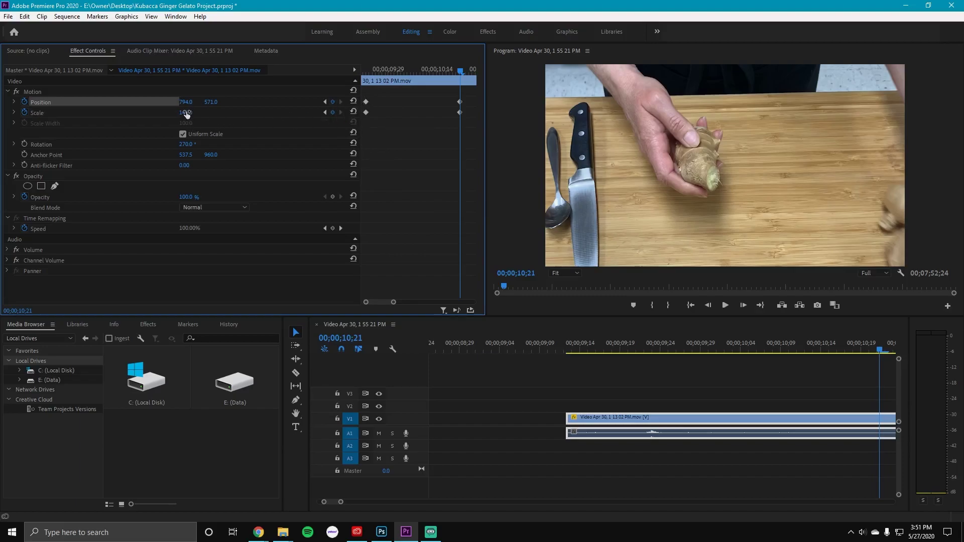
{"action": "left_click_drag", "start_coordinate": [186, 113], "coordinate": [125, 101]}
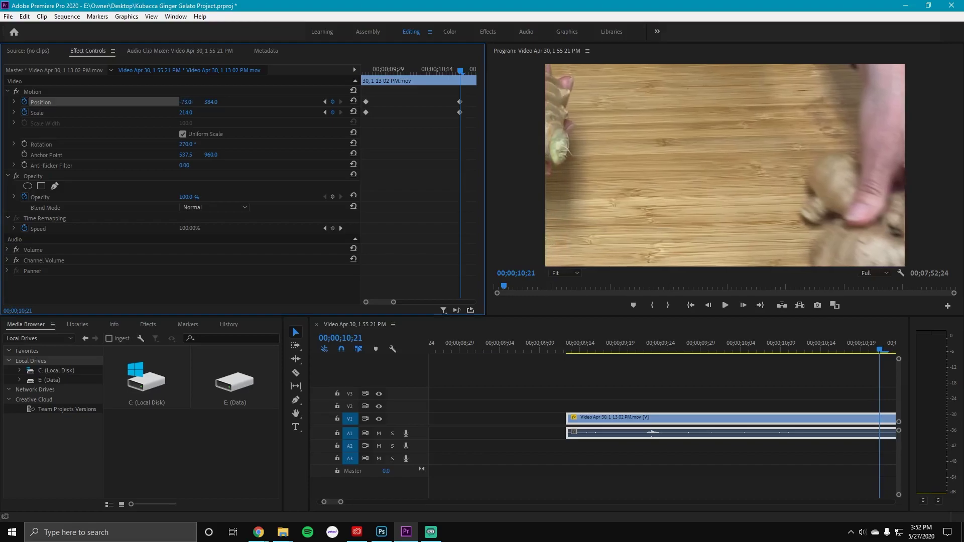
{"action": "mouse_move", "coordinate": [214, 102]}
{"action": "left_mouse_down"}
{"action": "mouse_move", "coordinate": [229, 102]}
{"action": "mouse_move", "coordinate": [184, 102]}
{"action": "mouse_move", "coordinate": [199, 102]}
{"action": "left_mouse_up"}
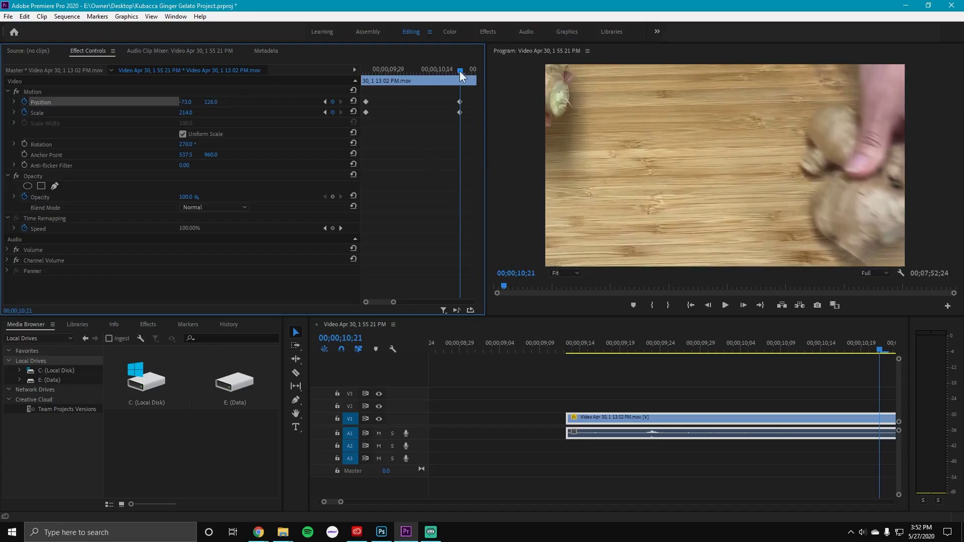
Step: Play back the animated zoom from just before 09;22 to review it
{"action": "left_click_drag", "start_coordinate": [462, 69], "coordinate": [210, 93]}
{"action": "key", "text": "space"}
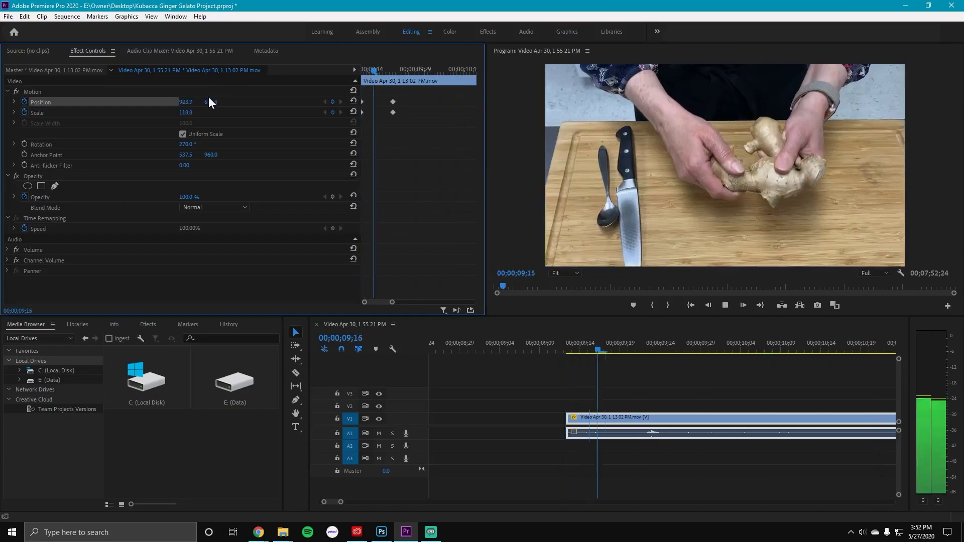
{"action": "key", "text": "space"}
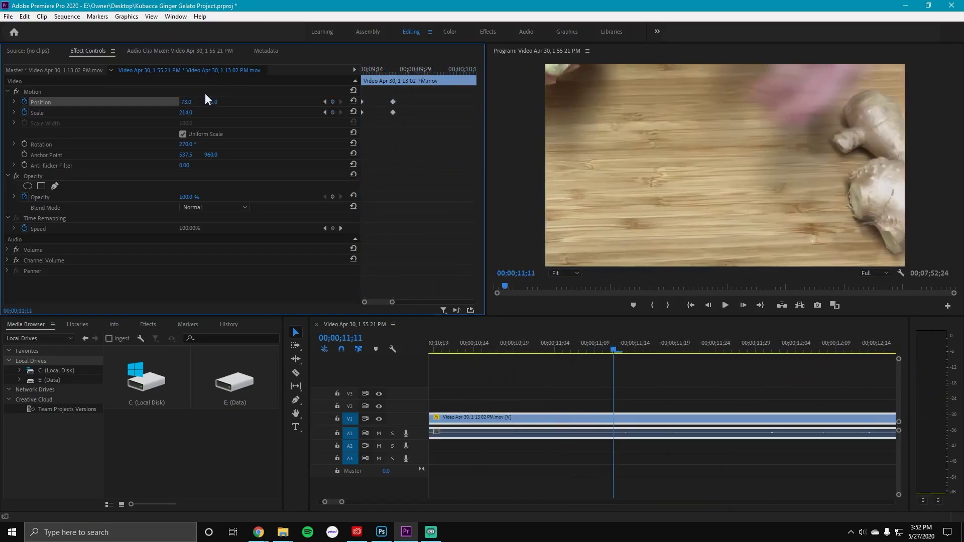
Step: Zoom out the timelines and scrub the playhead to about 00;00;11;21
{"action": "left_click", "coordinate": [644, 331]}
{"action": "key", "text": "minus"}
{"action": "left_click_drag", "start_coordinate": [605, 350], "coordinate": [593, 348]}
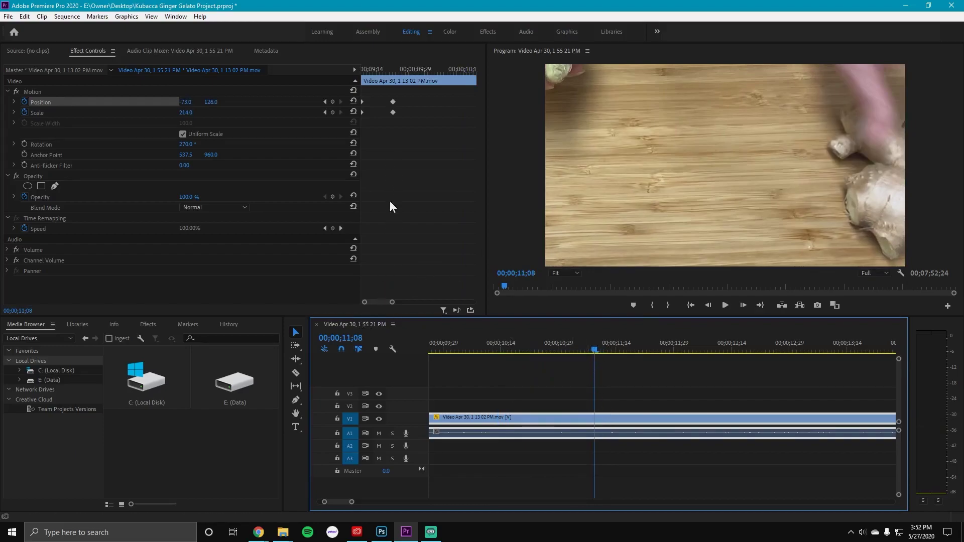
{"action": "left_click", "coordinate": [386, 302]}
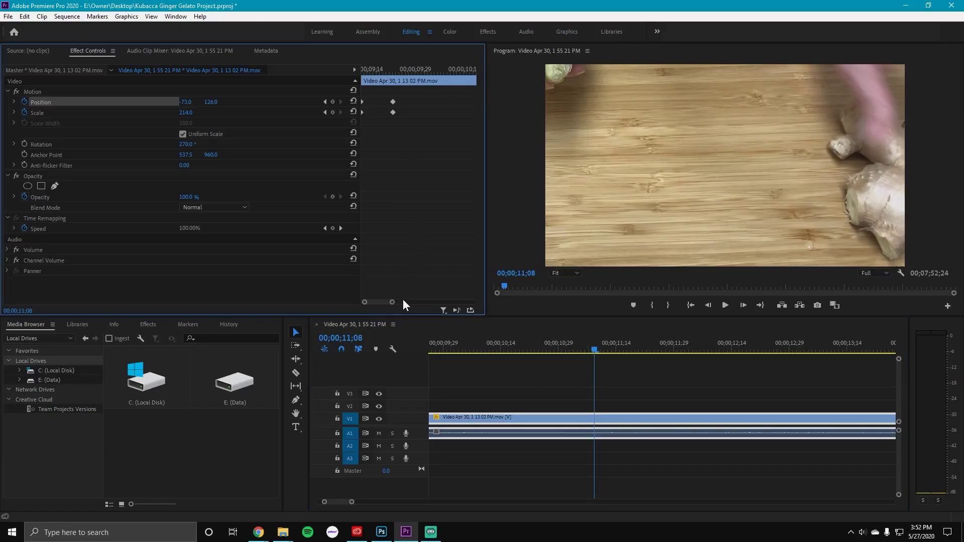
{"action": "left_click_drag", "start_coordinate": [392, 301], "coordinate": [441, 295]}
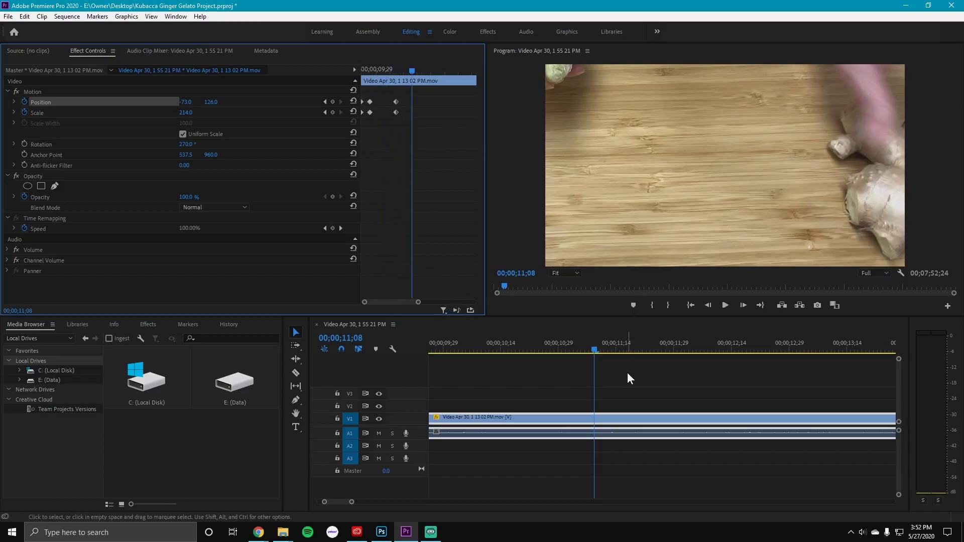
{"action": "left_click_drag", "start_coordinate": [380, 74], "coordinate": [423, 77]}
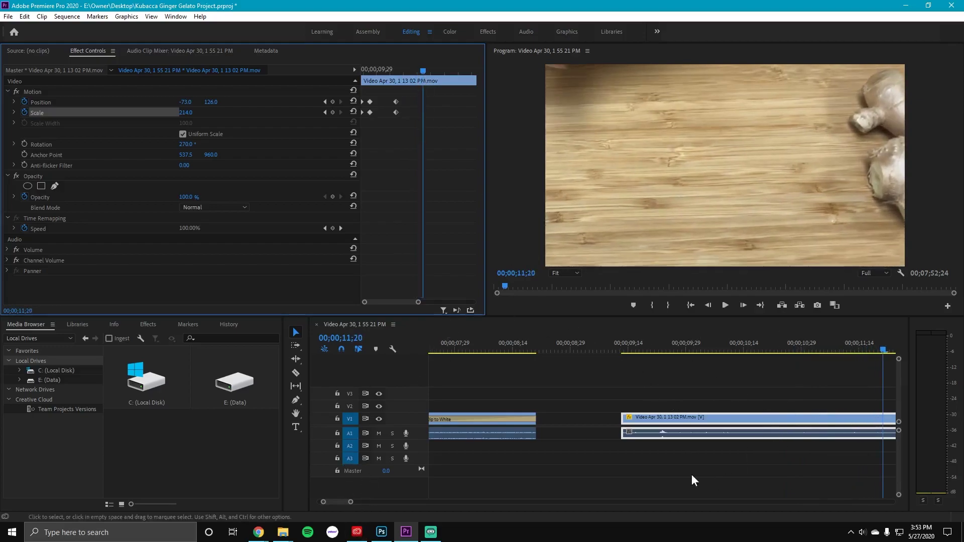
{"action": "left_click_drag", "start_coordinate": [354, 505], "coordinate": [378, 502]}
{"action": "mouse_move", "coordinate": [664, 348]}
{"action": "left_mouse_down"}
{"action": "mouse_move", "coordinate": [624, 345]}
{"action": "mouse_move", "coordinate": [661, 345]}
{"action": "mouse_move", "coordinate": [648, 348]}
{"action": "mouse_move", "coordinate": [665, 353]}
{"action": "left_mouse_up"}
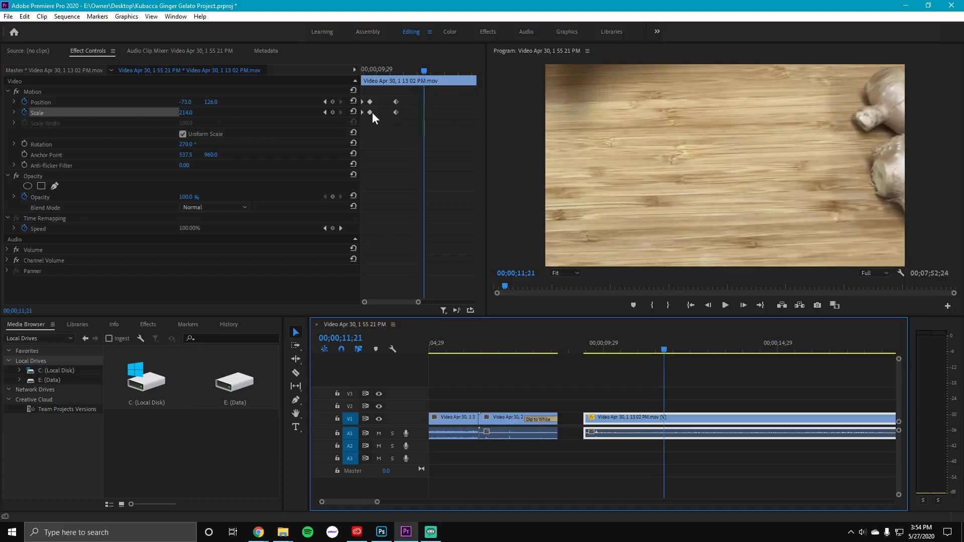
Step: At 11;21 add Scale and Position keyframes and set Scale to 100
{"action": "left_click", "coordinate": [332, 112]}
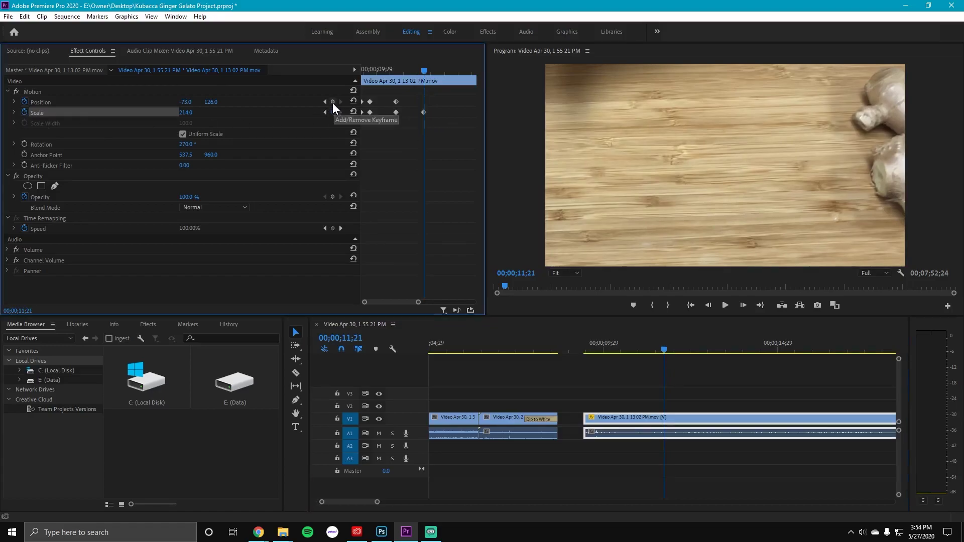
{"action": "left_click", "coordinate": [333, 102]}
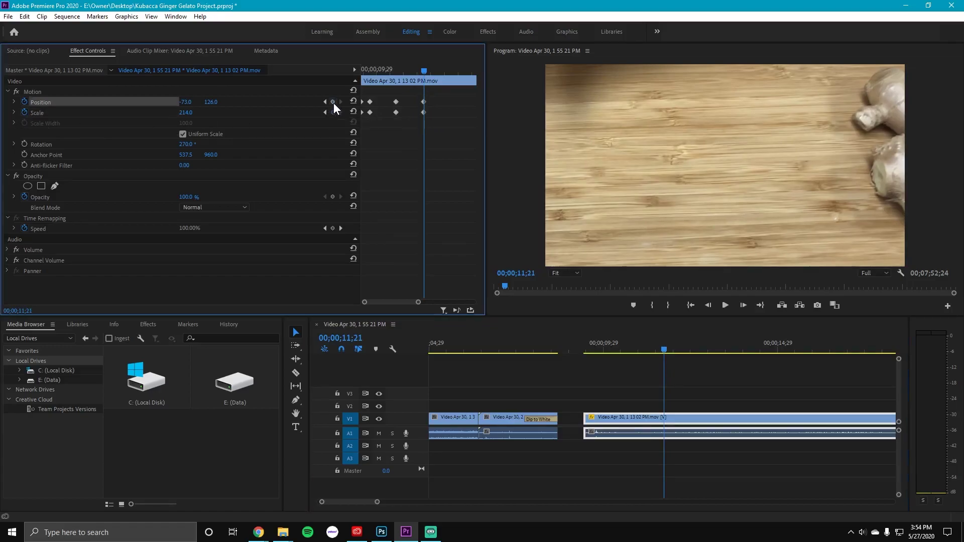
{"action": "left_click", "coordinate": [185, 112]}
{"action": "type", "text": "100"}
{"action": "key", "text": "Return"}
Step: Set Position to 960, 540 and scrub back to just before the ginger clip
{"action": "left_click", "coordinate": [186, 103]}
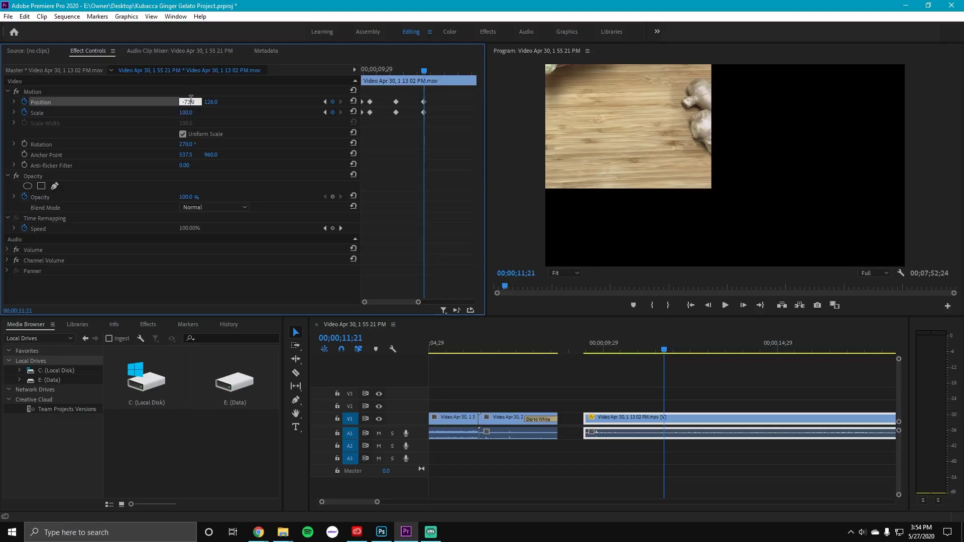
{"action": "left_click_drag", "start_coordinate": [202, 102], "coordinate": [171, 108]}
{"action": "key", "text": "Return"}
{"action": "left_click", "coordinate": [211, 102]}
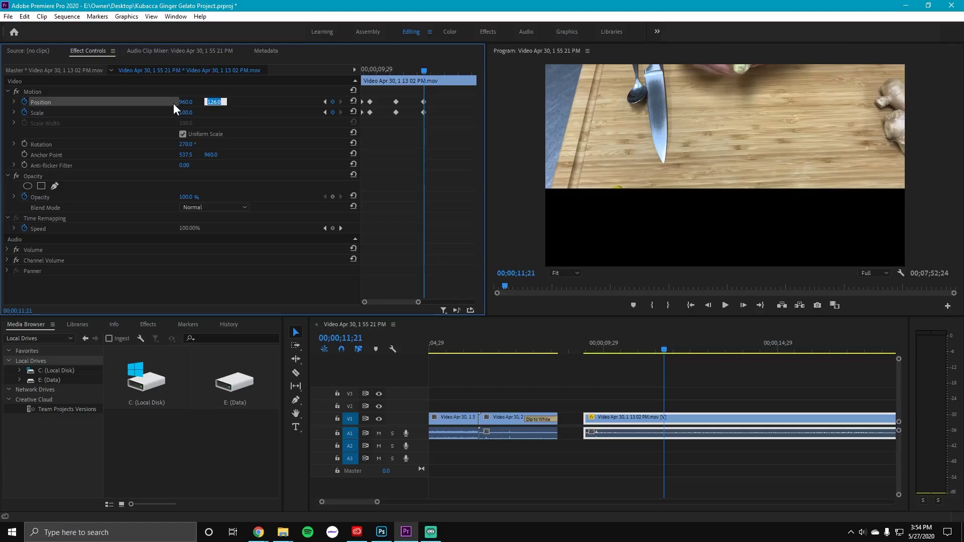
{"action": "key", "text": "BackSpace"}
{"action": "type", "text": "540"}
{"action": "key", "text": "Return"}
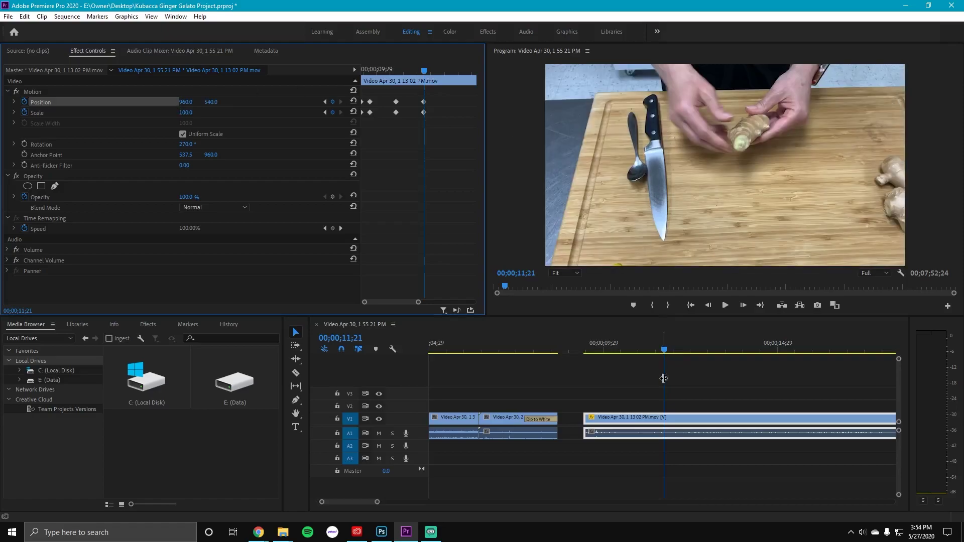
{"action": "left_click", "coordinate": [665, 349]}
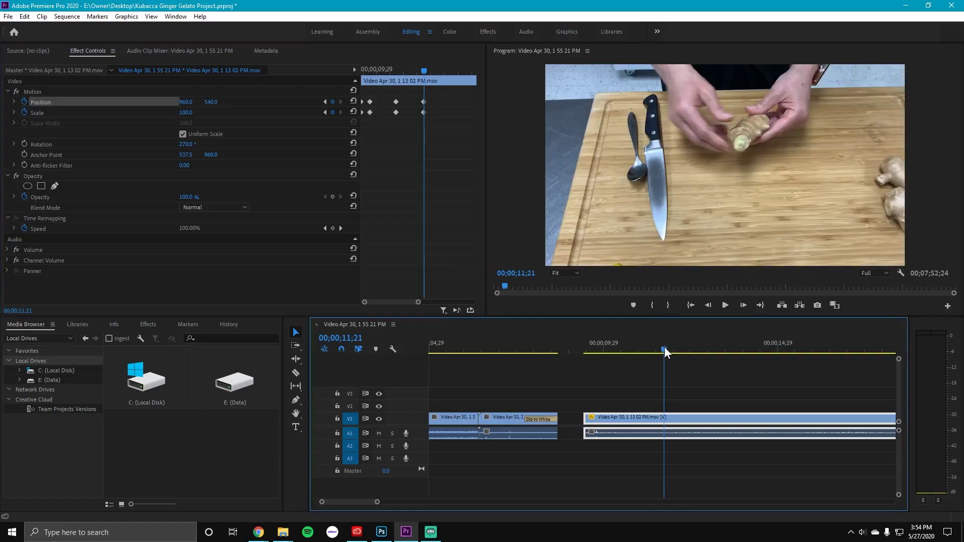
{"action": "left_click_drag", "start_coordinate": [664, 348], "coordinate": [581, 353]}
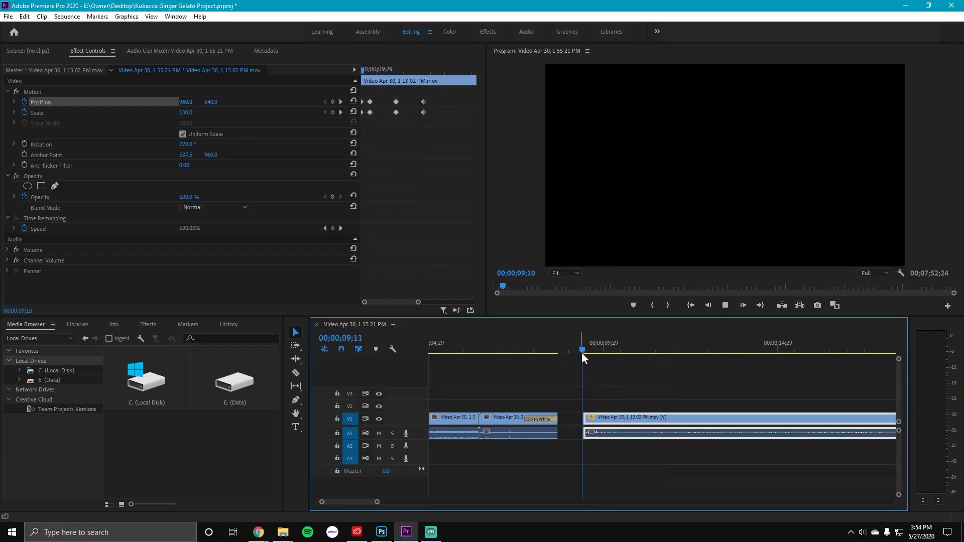
Step: Play back the zoom-out and step back to review the transition
{"action": "key", "text": "space"}
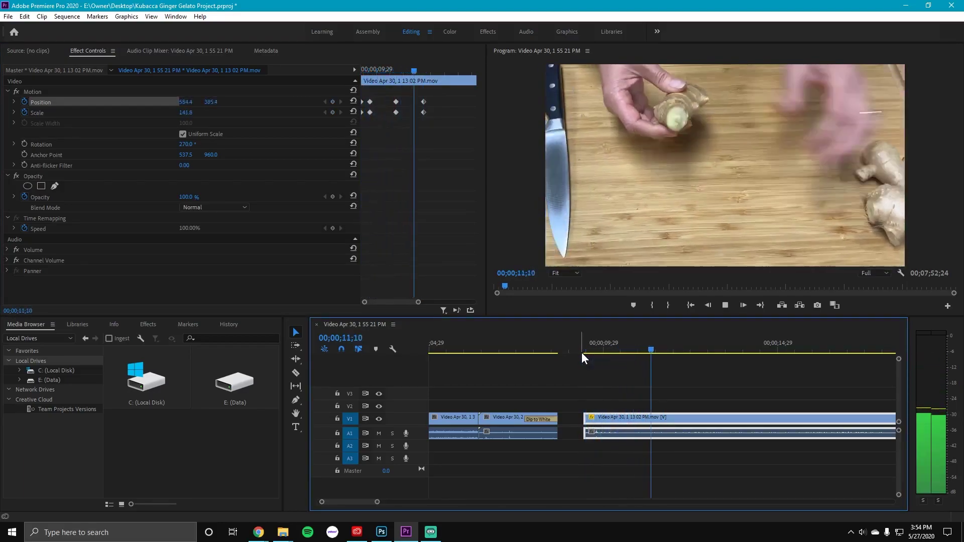
{"action": "key", "text": "space"}
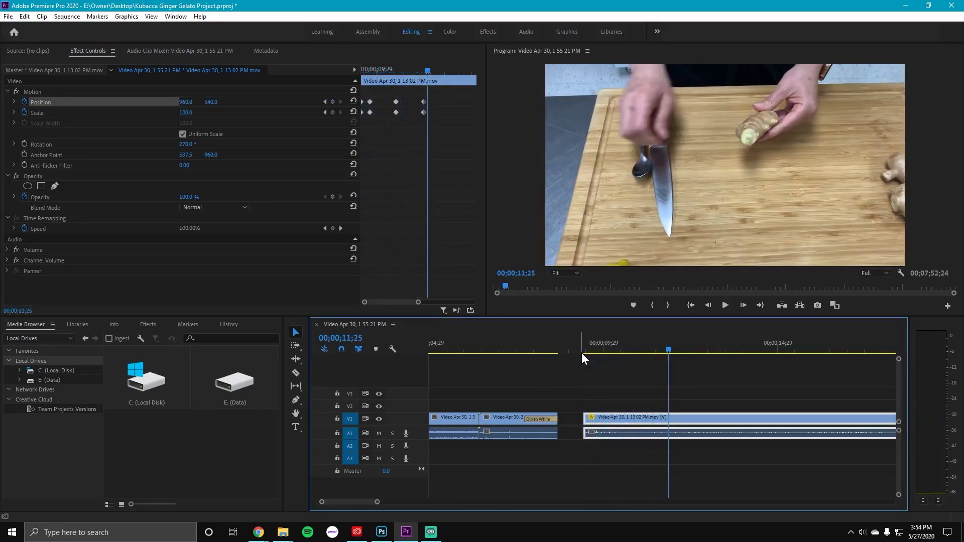
{"action": "mouse_move", "coordinate": [667, 349]}
{"action": "left_mouse_down"}
{"action": "mouse_move", "coordinate": [631, 350]}
{"action": "mouse_move", "coordinate": [658, 353]}
{"action": "left_mouse_up"}
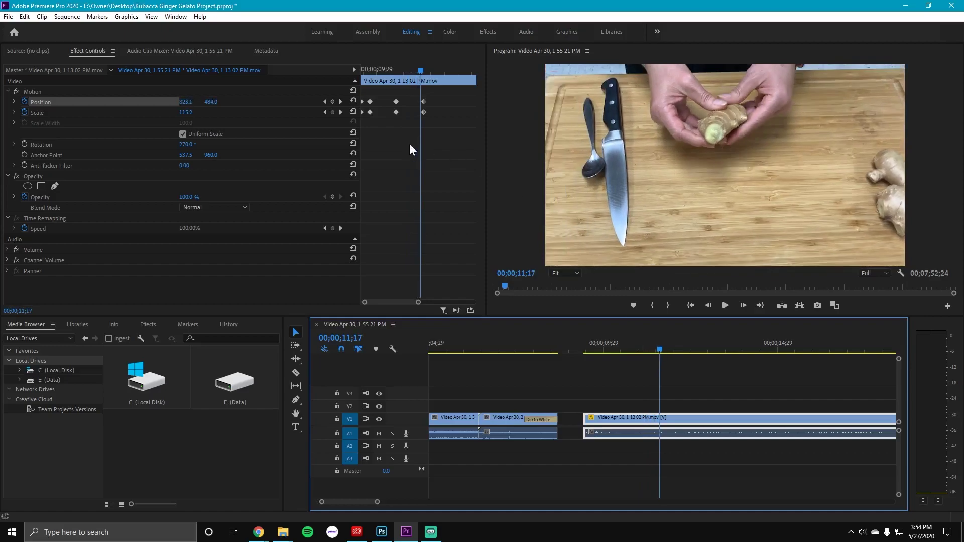
Step: Drag the full-frame Position and Scale keyframes earlier and replay to check the timing
{"action": "left_click", "coordinate": [419, 71]}
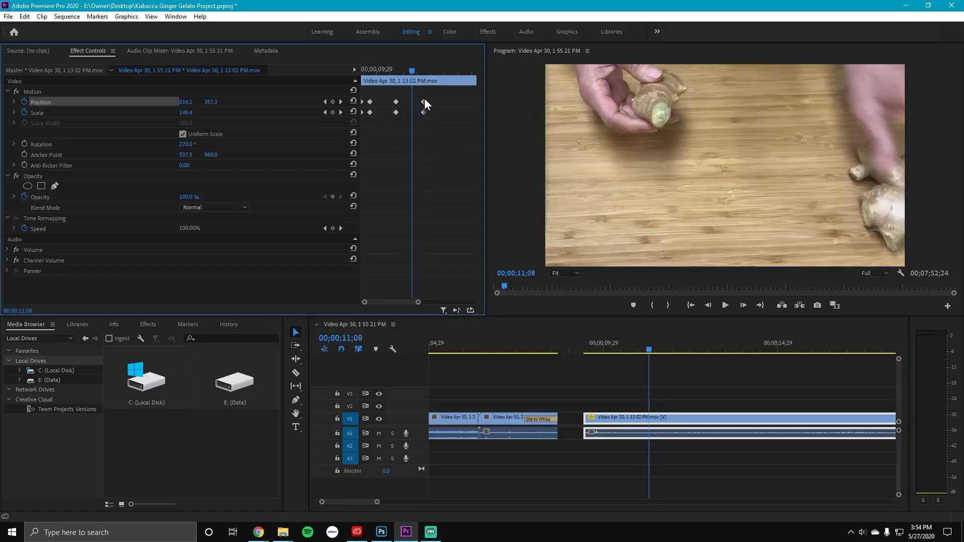
{"action": "left_click_drag", "start_coordinate": [424, 101], "coordinate": [414, 112]}
{"action": "left_click", "coordinate": [424, 112]}
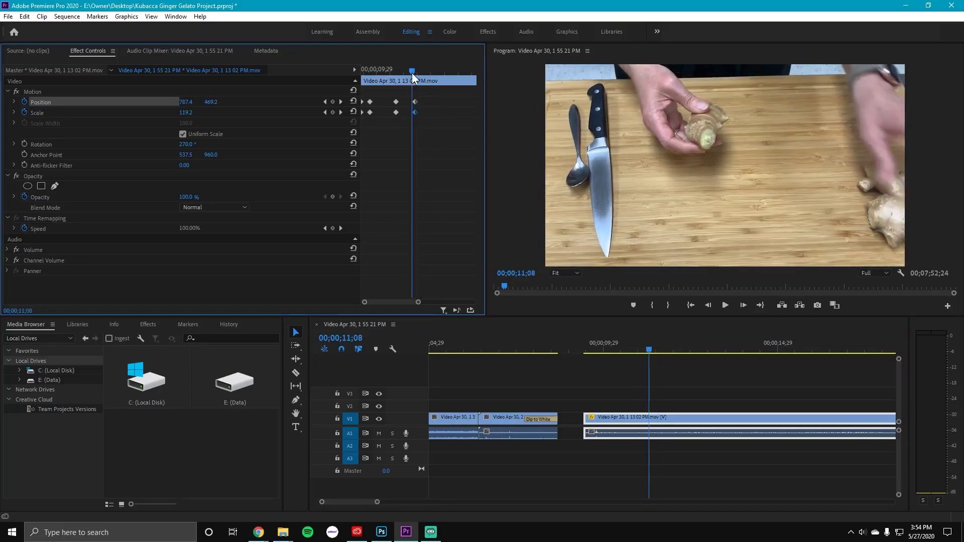
{"action": "left_click_drag", "start_coordinate": [412, 73], "coordinate": [389, 74]}
{"action": "key", "text": "space"}
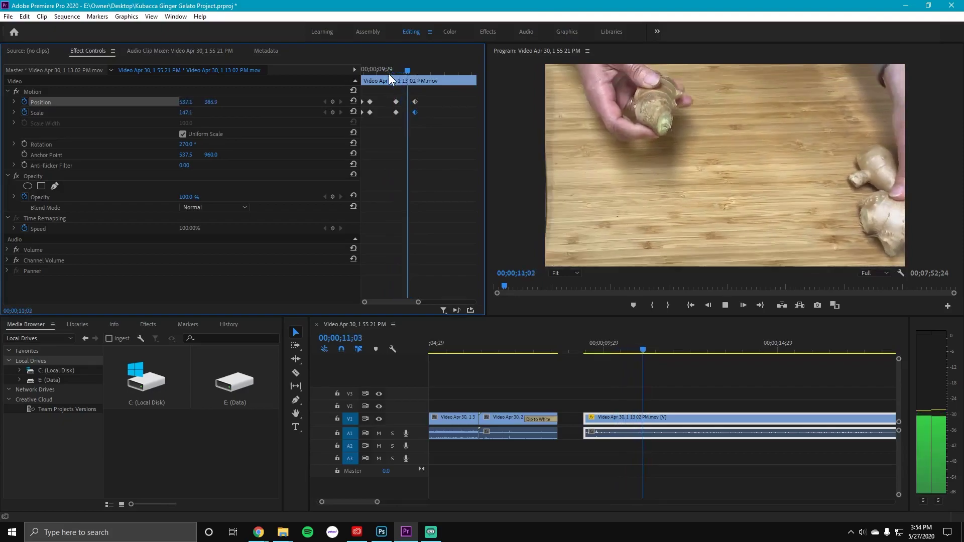
{"action": "key", "text": "space"}
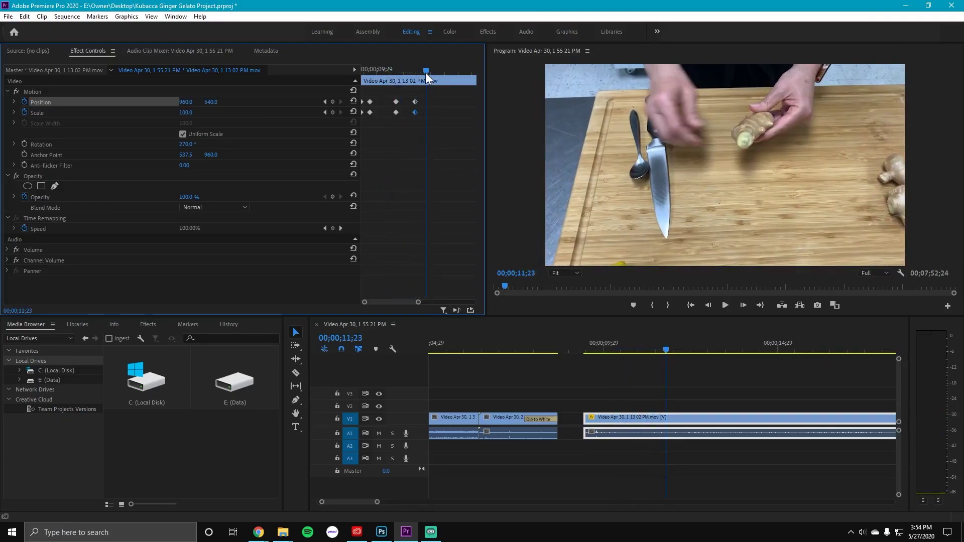
{"action": "mouse_move", "coordinate": [425, 73]}
{"action": "left_mouse_down"}
{"action": "mouse_move", "coordinate": [415, 74]}
{"action": "mouse_move", "coordinate": [435, 74]}
{"action": "left_mouse_up"}
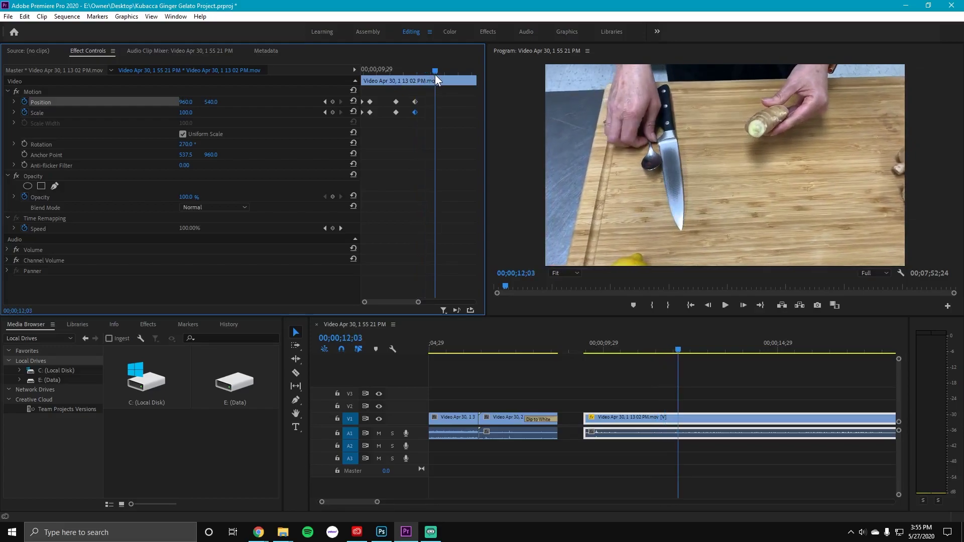
Step: At 12;03 add Position and Scale keyframes and zoom Scale to 180
{"action": "left_click", "coordinate": [333, 101]}
{"action": "left_click", "coordinate": [332, 112]}
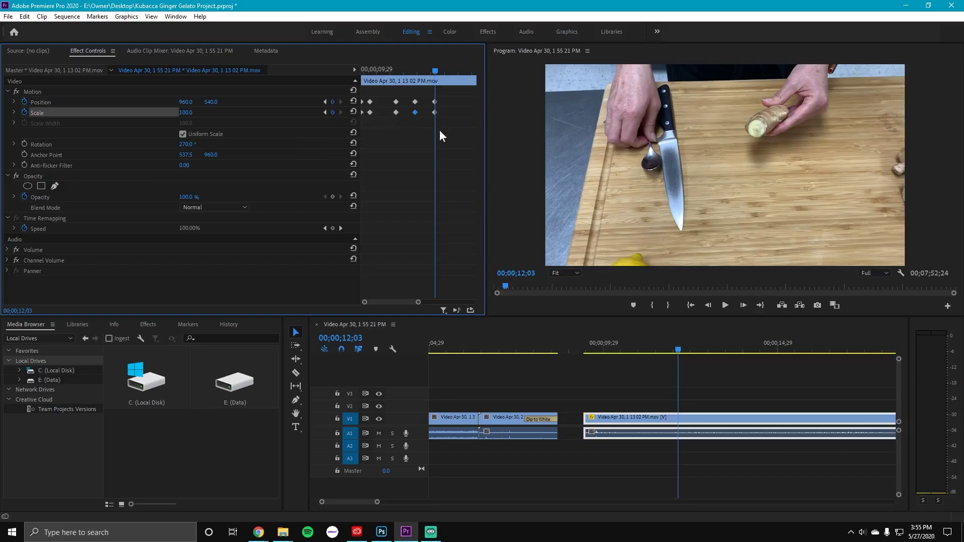
{"action": "left_click_drag", "start_coordinate": [186, 112], "coordinate": [341, 119]}
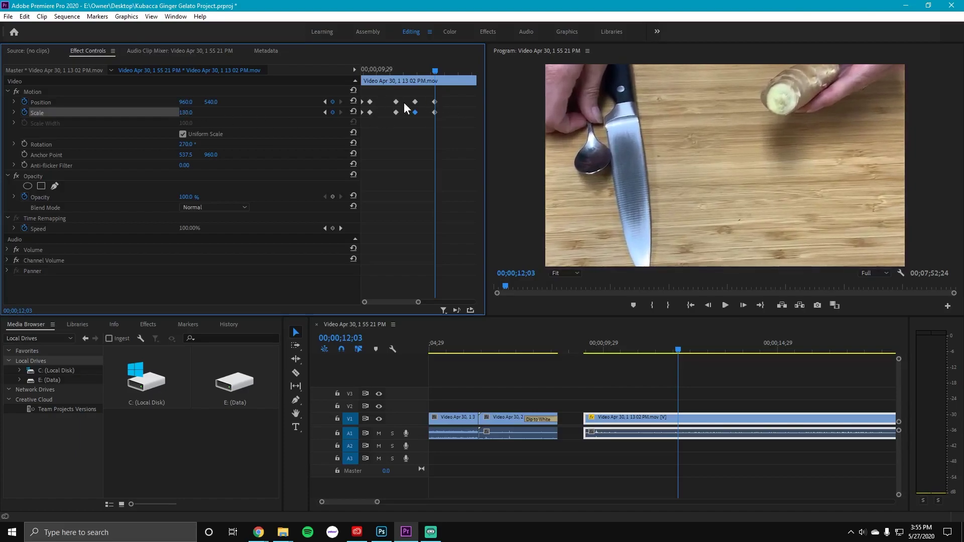
Step: Shift Position right to 1536, 844 while keeping Scale at 180
{"action": "left_click", "coordinate": [186, 102]}
{"action": "key", "text": "Return"}
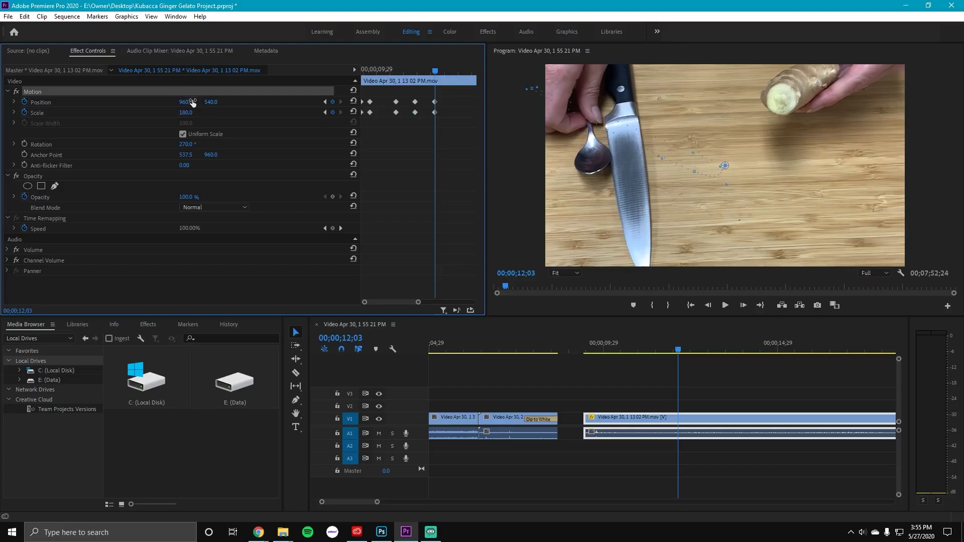
{"action": "left_click_drag", "start_coordinate": [186, 102], "coordinate": [365, 103]}
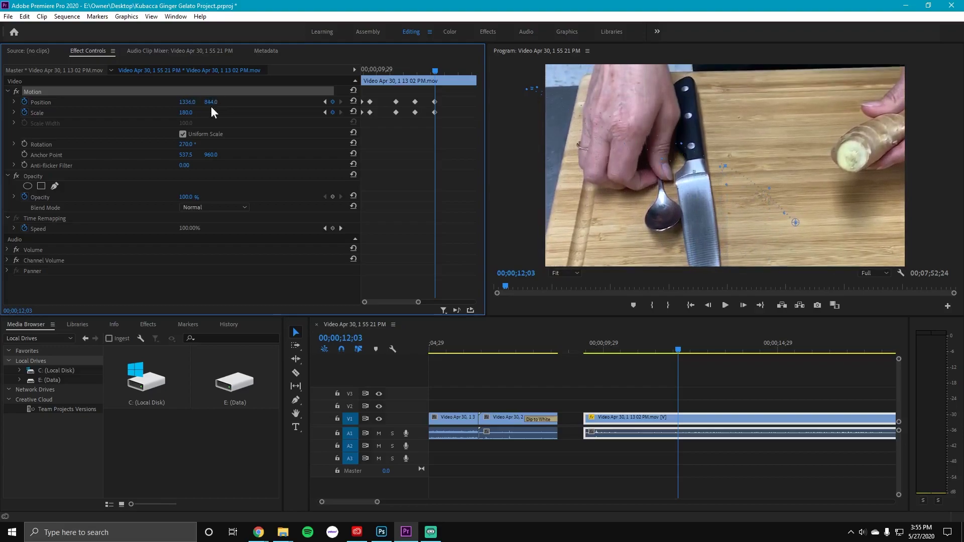
{"action": "left_click_drag", "start_coordinate": [186, 113], "coordinate": [189, 112]}
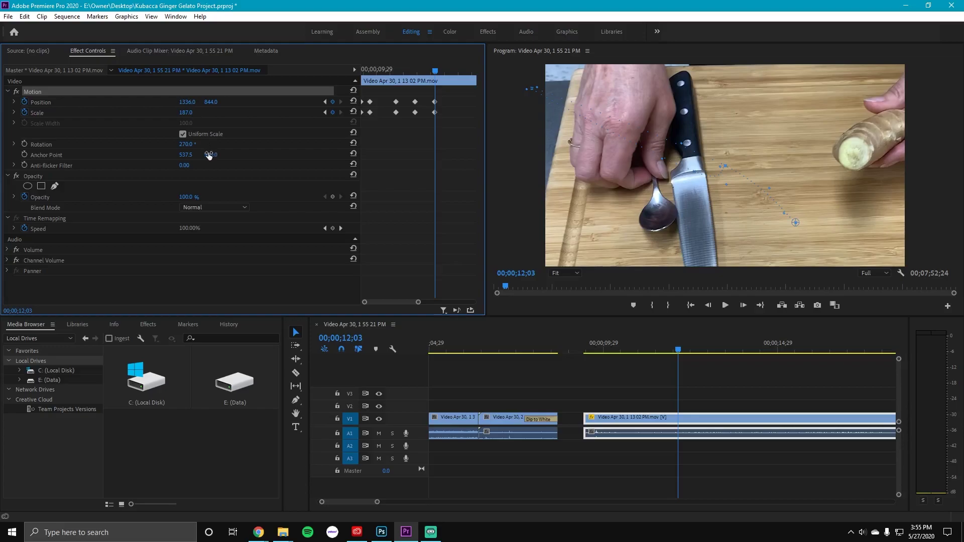
{"action": "key", "text": "ctrl+z"}
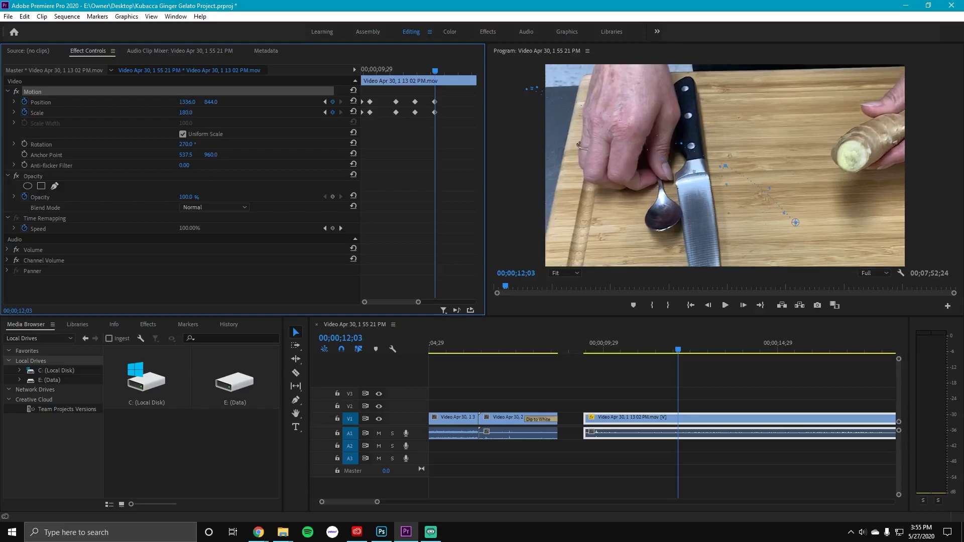
{"action": "left_click_drag", "start_coordinate": [187, 102], "coordinate": [287, 102]}
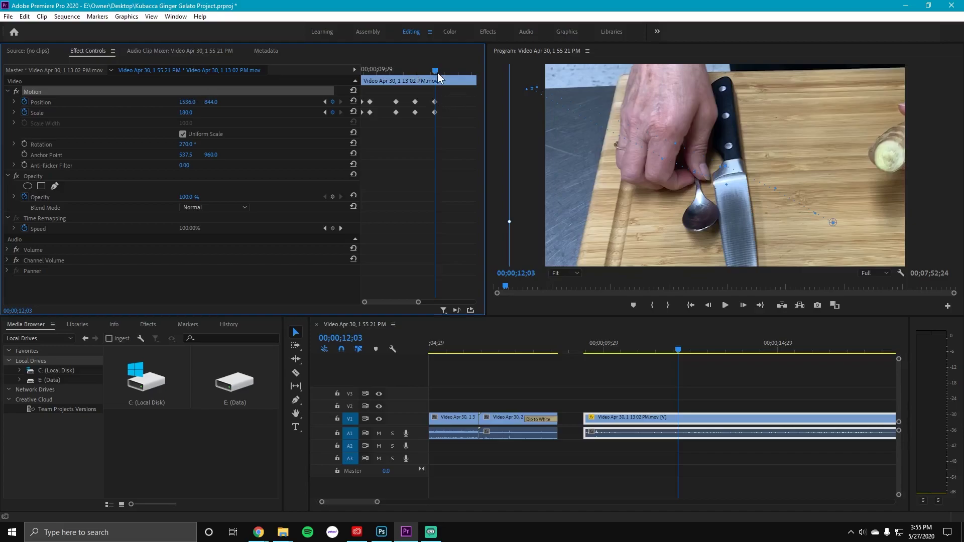
{"action": "left_click_drag", "start_coordinate": [436, 71], "coordinate": [348, 77]}
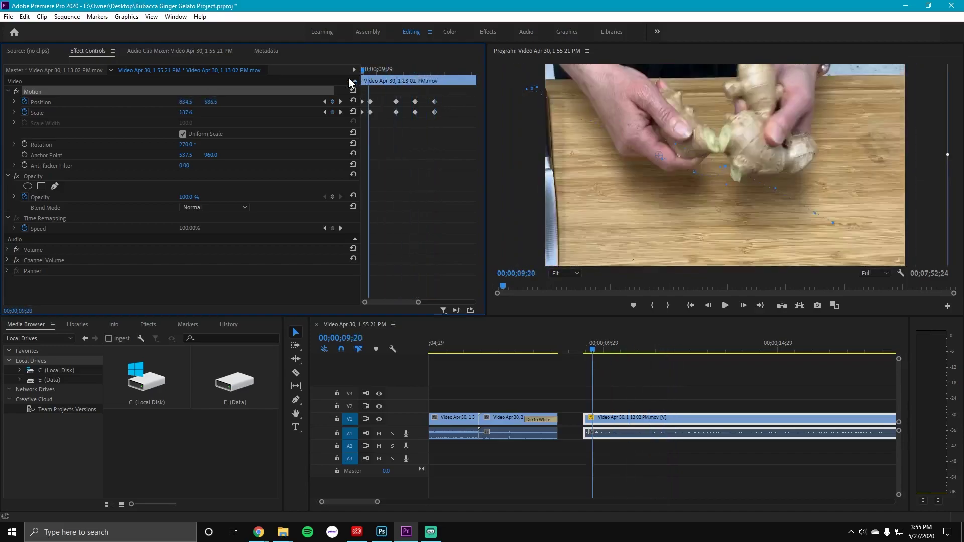
{"action": "key", "text": "space"}
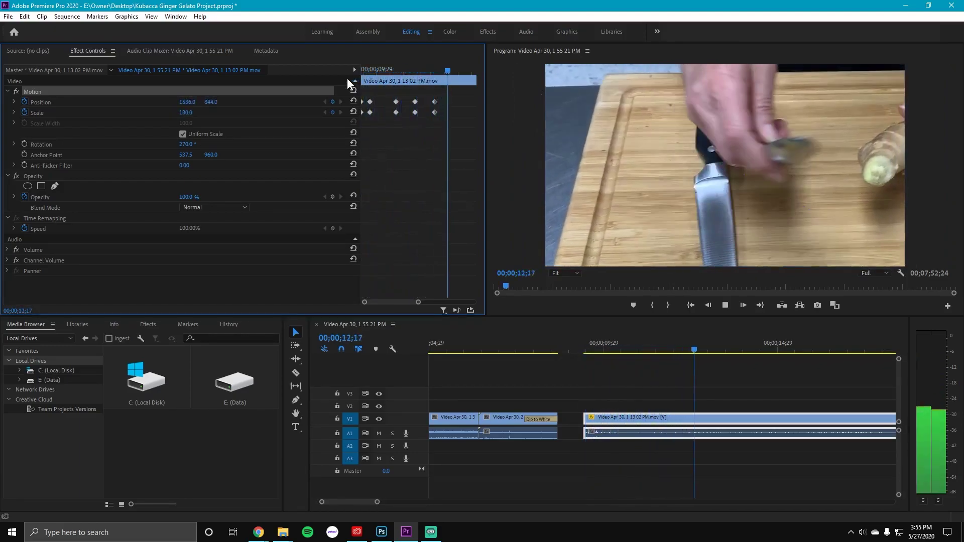
{"action": "key", "text": "space"}
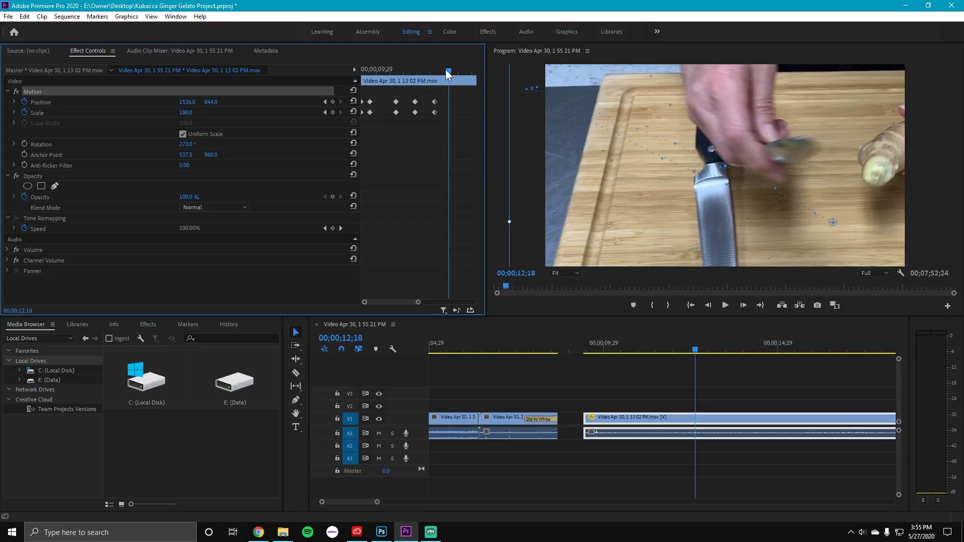
{"action": "left_click_drag", "start_coordinate": [447, 70], "coordinate": [478, 77]}
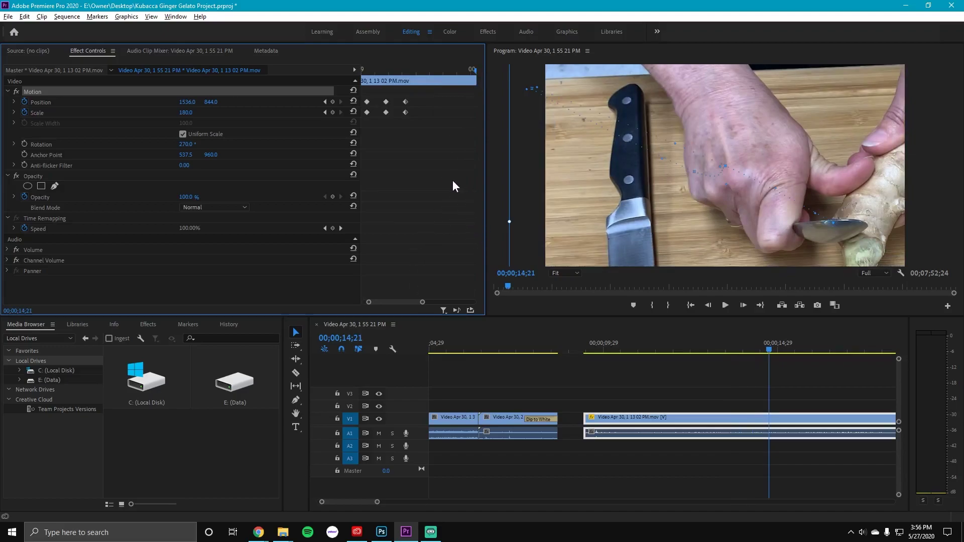
{"action": "left_click_drag", "start_coordinate": [422, 302], "coordinate": [416, 300]}
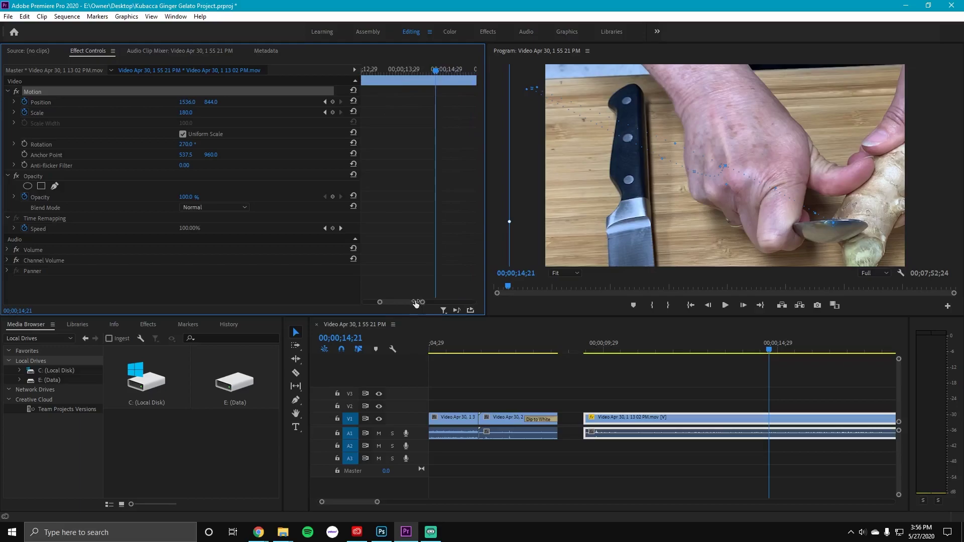
{"action": "left_click", "coordinate": [421, 80]}
{"action": "left_click_drag", "start_coordinate": [420, 78], "coordinate": [332, 130]}
{"action": "left_click_drag", "start_coordinate": [391, 303], "coordinate": [387, 302]}
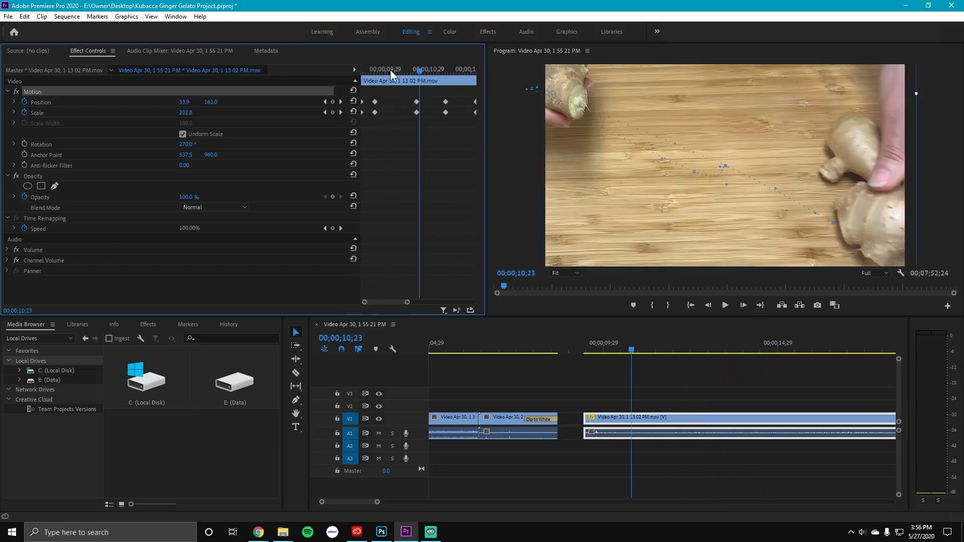
{"action": "left_click_drag", "start_coordinate": [390, 70], "coordinate": [327, 77]}
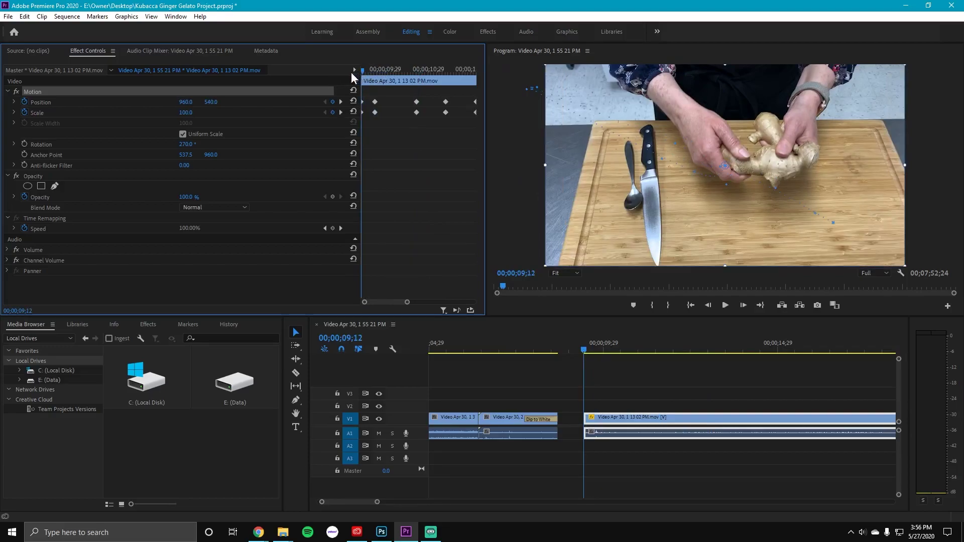
{"action": "key", "text": "space"}
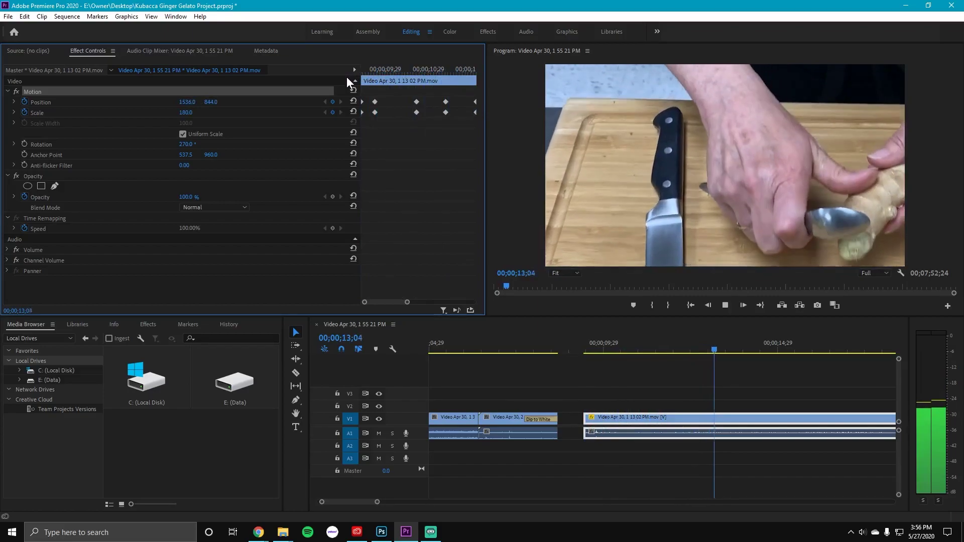
{"action": "key", "text": "space"}
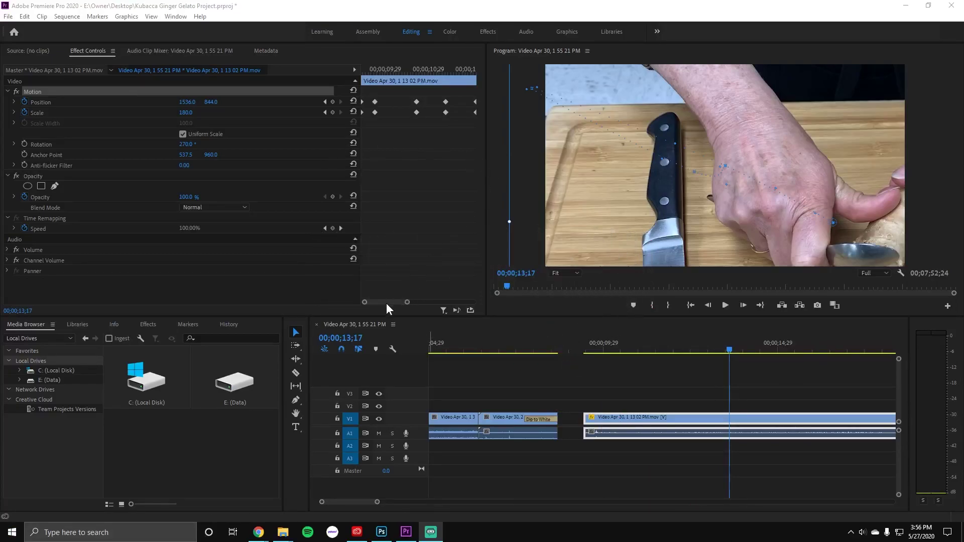
Step: At 13;17 add Scale and Position keyframes and pan Position to 850, 606
{"action": "left_click_drag", "start_coordinate": [387, 304], "coordinate": [396, 303]}
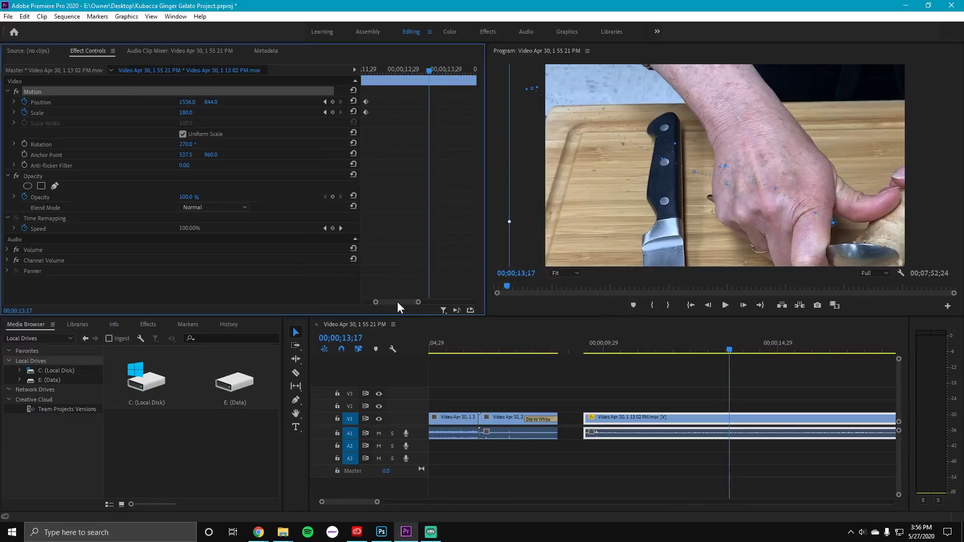
{"action": "left_click", "coordinate": [332, 112]}
{"action": "left_click", "coordinate": [333, 102]}
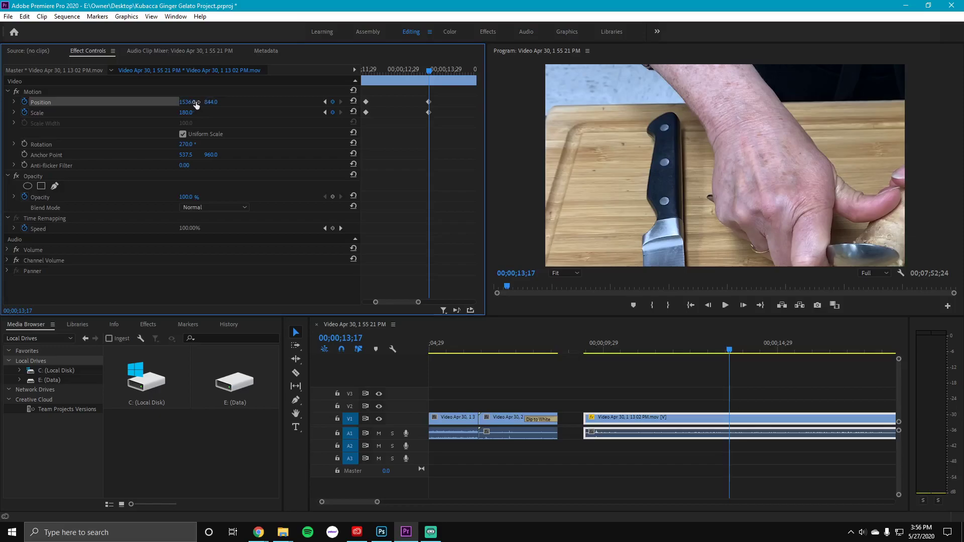
{"action": "left_click_drag", "start_coordinate": [187, 102], "coordinate": [297, 128]}
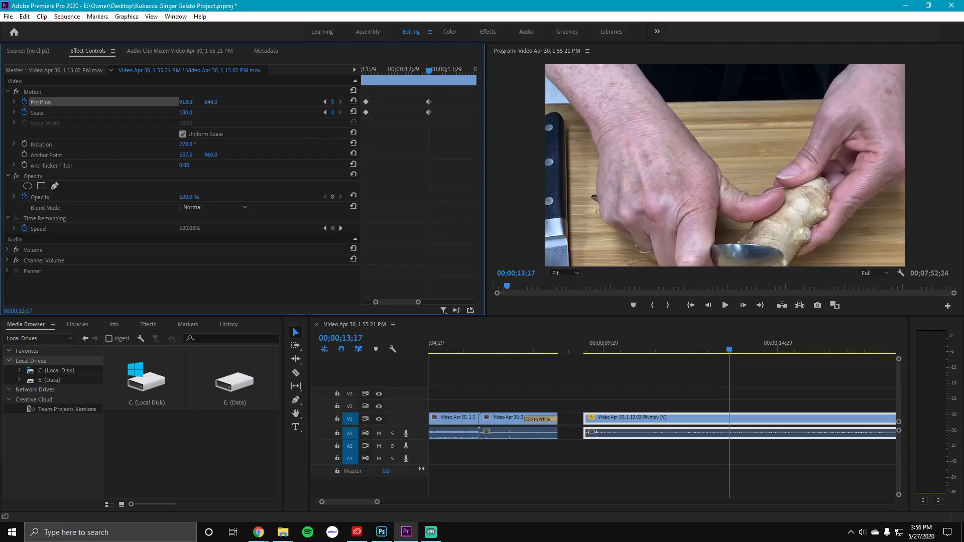
{"action": "left_click_drag", "start_coordinate": [211, 102], "coordinate": [129, 122]}
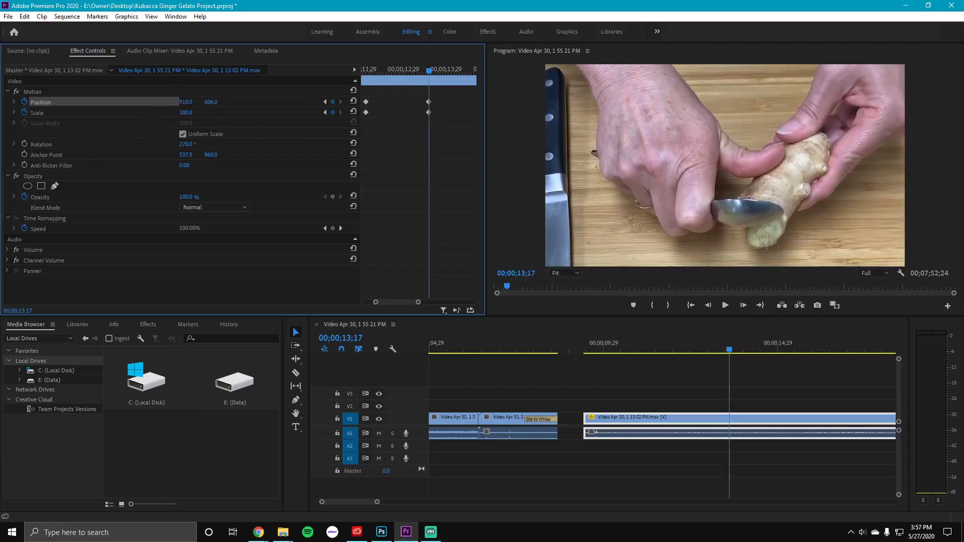
{"action": "mouse_move", "coordinate": [192, 102]}
{"action": "left_mouse_down"}
{"action": "mouse_move", "coordinate": [173, 101]}
{"action": "mouse_move", "coordinate": [191, 101]}
{"action": "left_mouse_up"}
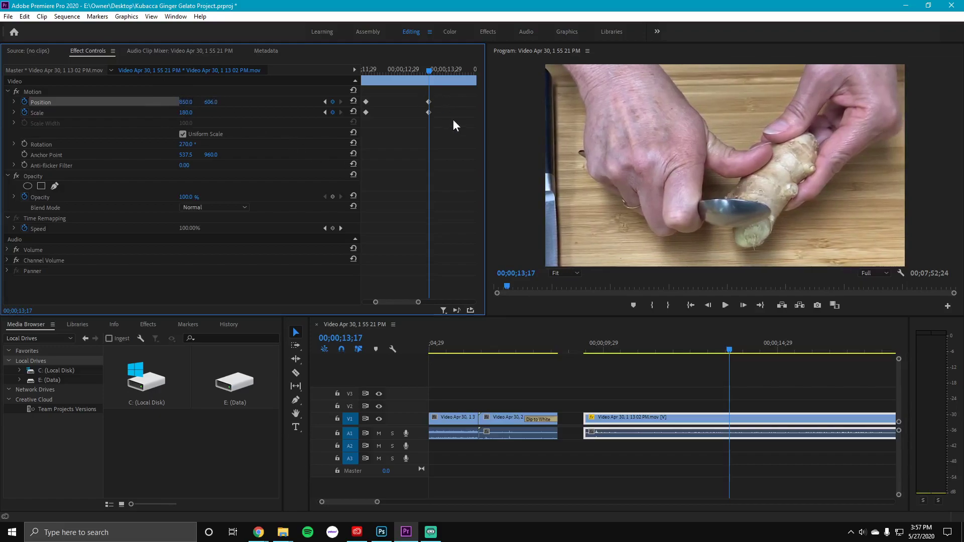
{"action": "left_click", "coordinate": [577, 333]}
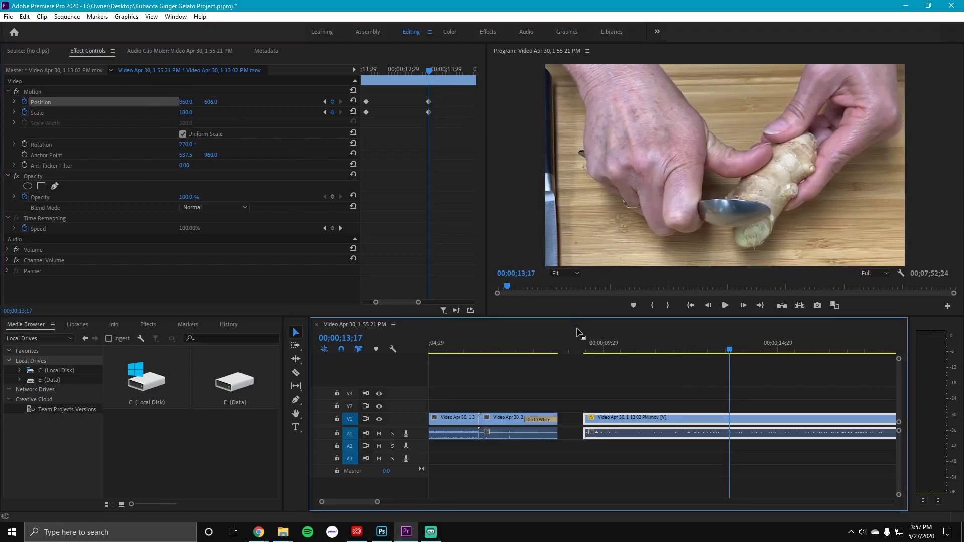
{"action": "left_click", "coordinate": [580, 347]}
{"action": "key", "text": "space"}
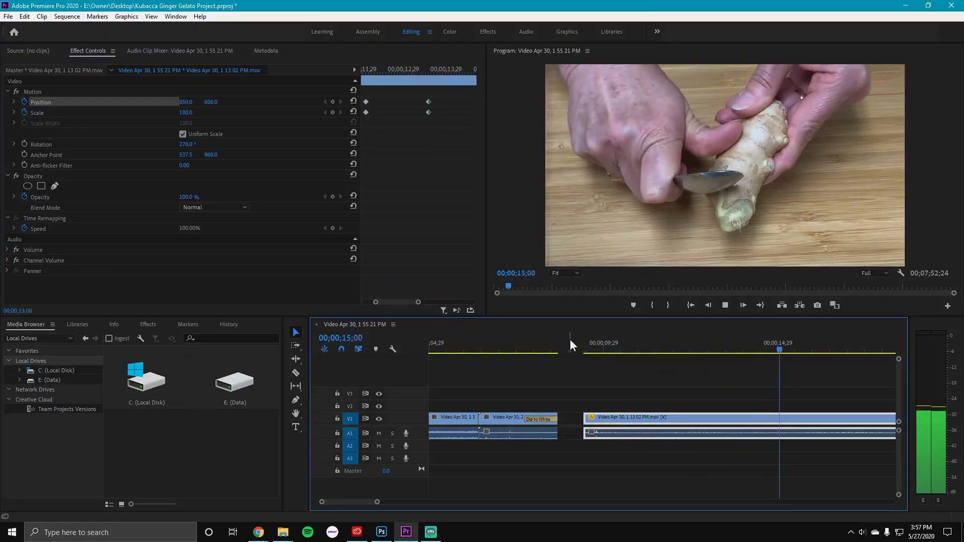
{"action": "key", "text": "space"}
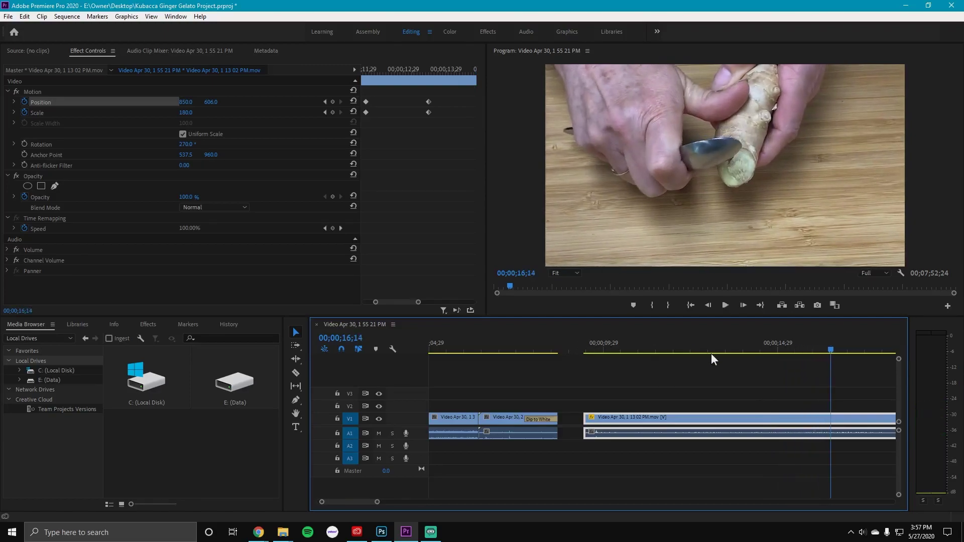
{"action": "key", "text": "minus"}
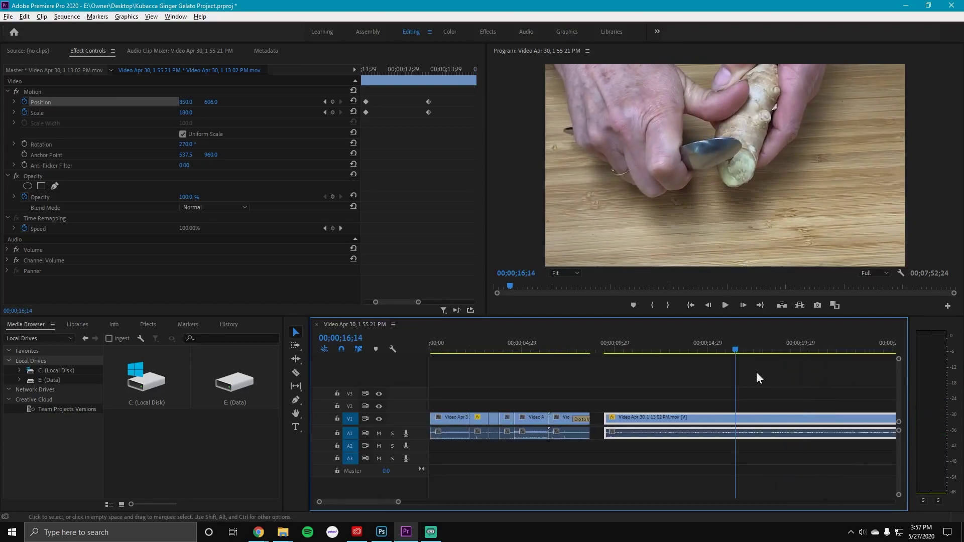
{"action": "key", "text": "minus"}
{"action": "left_click_drag", "start_coordinate": [593, 345], "coordinate": [517, 382]}
{"action": "key", "text": "space"}
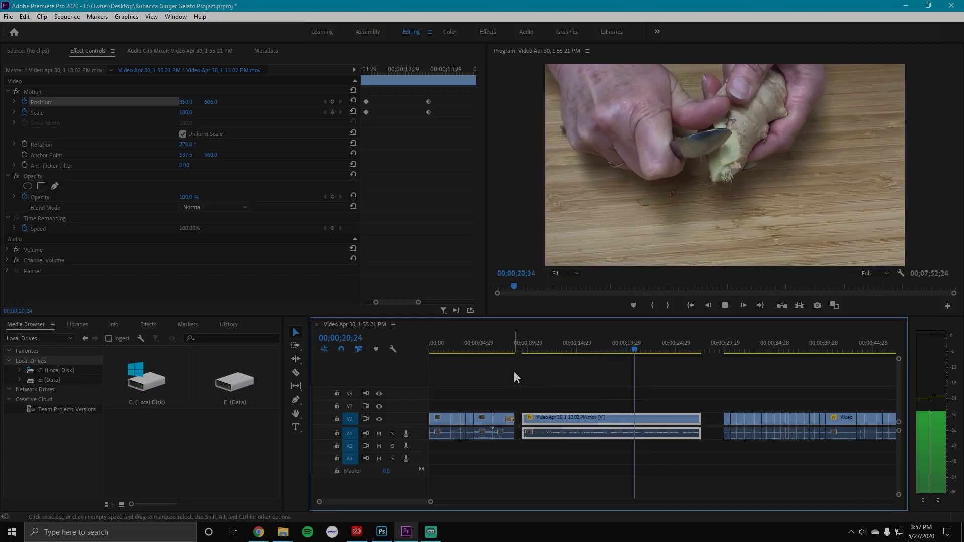
{"action": "key", "text": "space"}
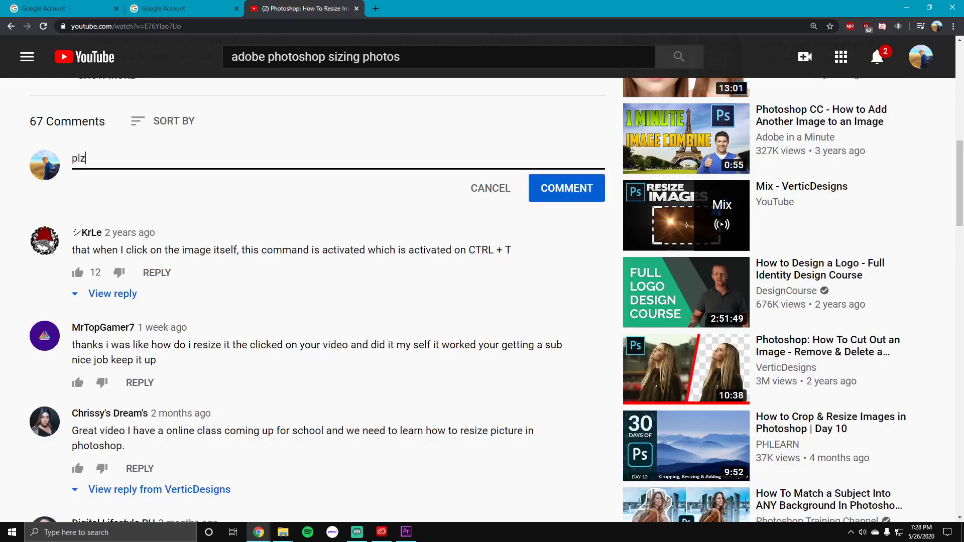
Step: Type the comment 'plz help me.....' under the Photoshop resizing tutorial
{"action": "type", "text": "help me....."}
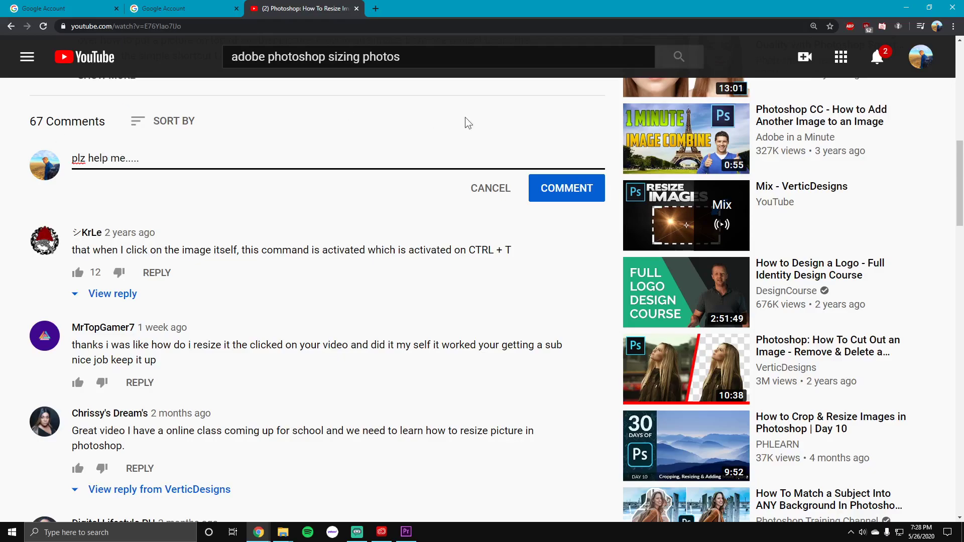